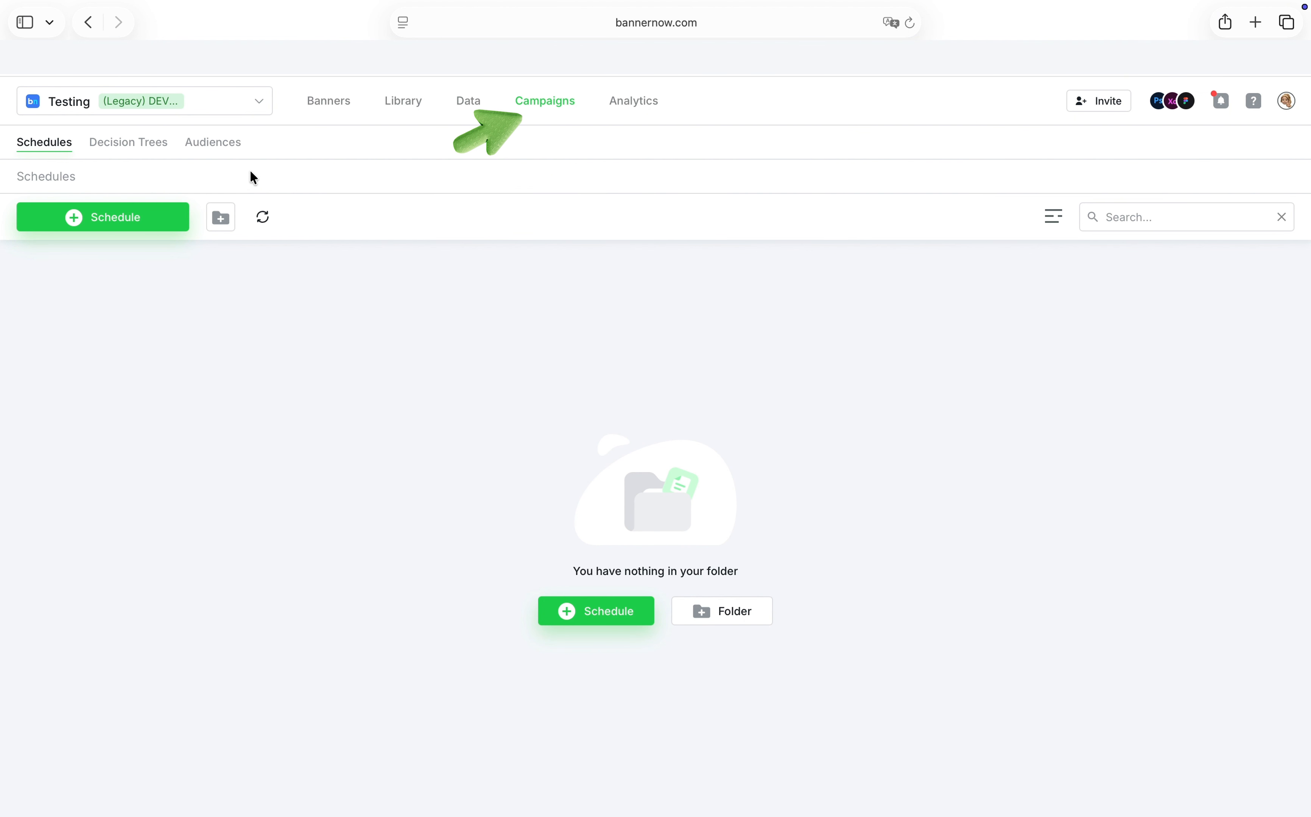
Start a new campaign audience and rename its Segment column to My Audience
{"action": "left_click", "coordinate": [223, 152]}
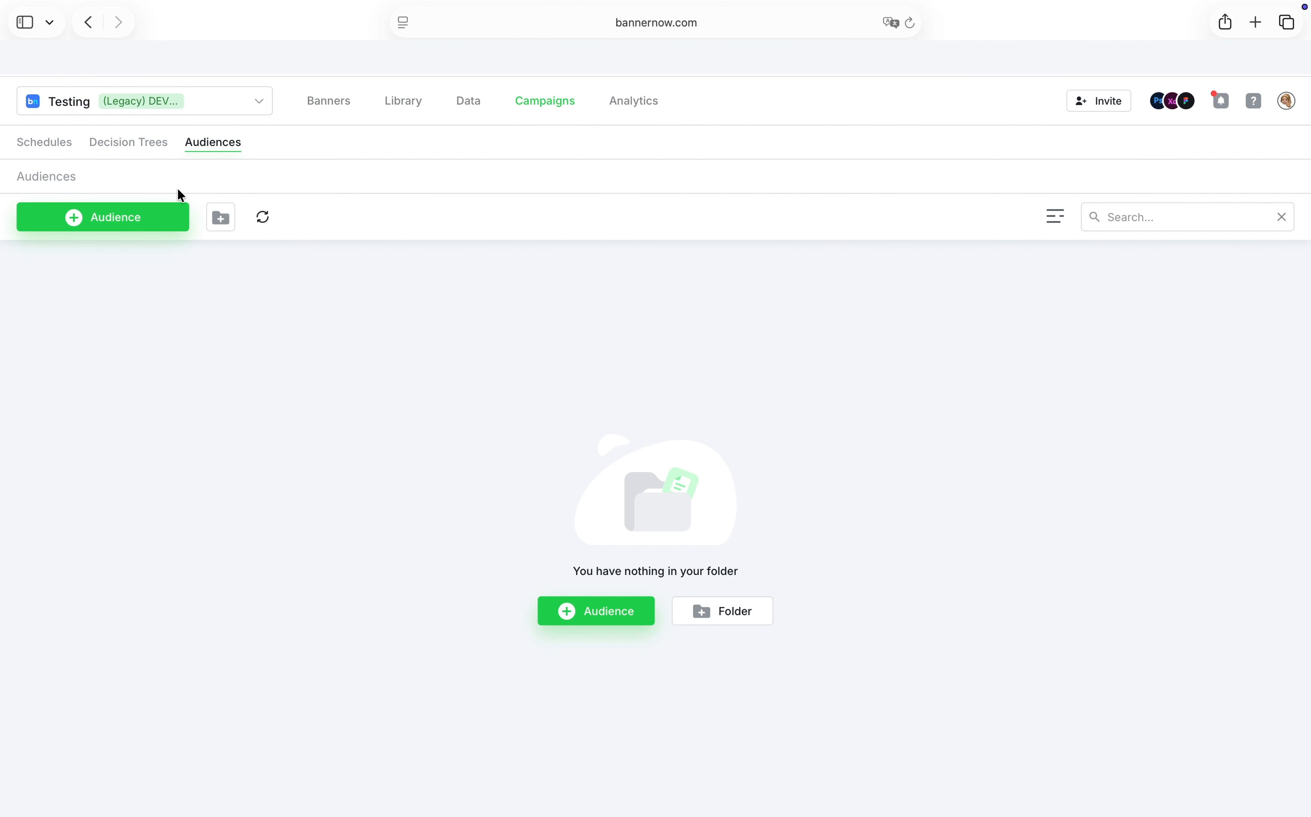
{"action": "left_click", "coordinate": [155, 224]}
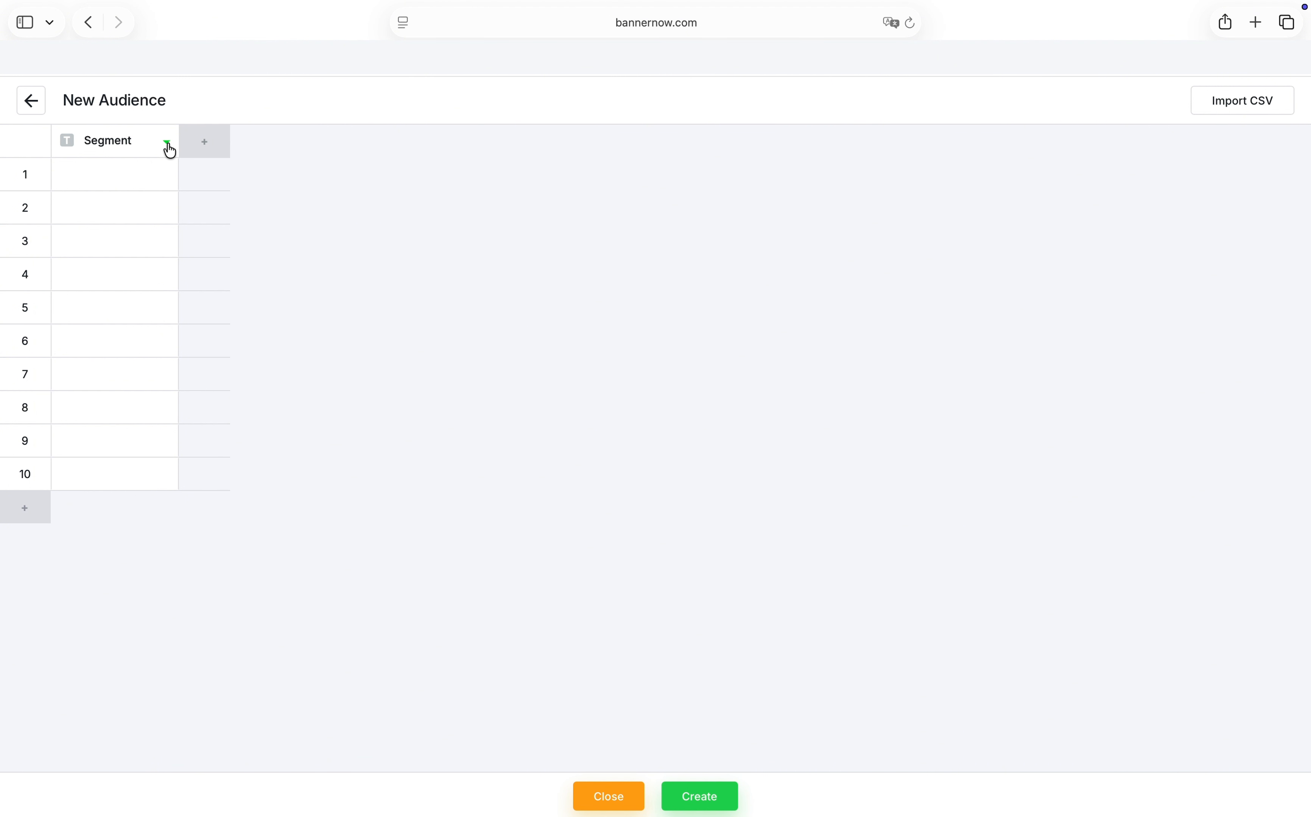
{"action": "left_click", "coordinate": [168, 142]}
{"action": "left_click", "coordinate": [193, 168]}
{"action": "type", "text": "My Audience"}
Enter Fantasy, Detective and Horror in the first three rows and create the audience
{"action": "left_click", "coordinate": [135, 176]}
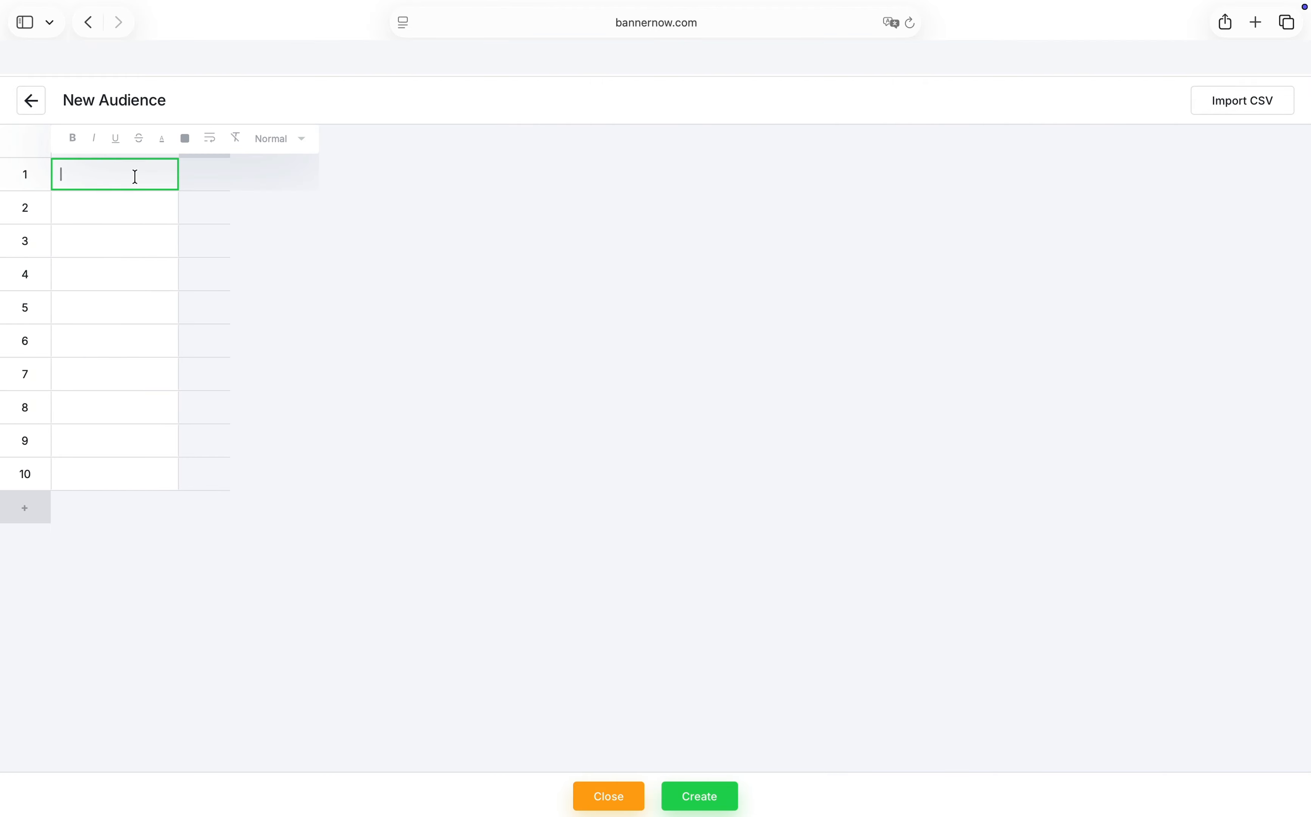
{"action": "type", "text": "Fantasy"}
{"action": "left_click", "coordinate": [132, 199]}
{"action": "type", "text": "Detective"}
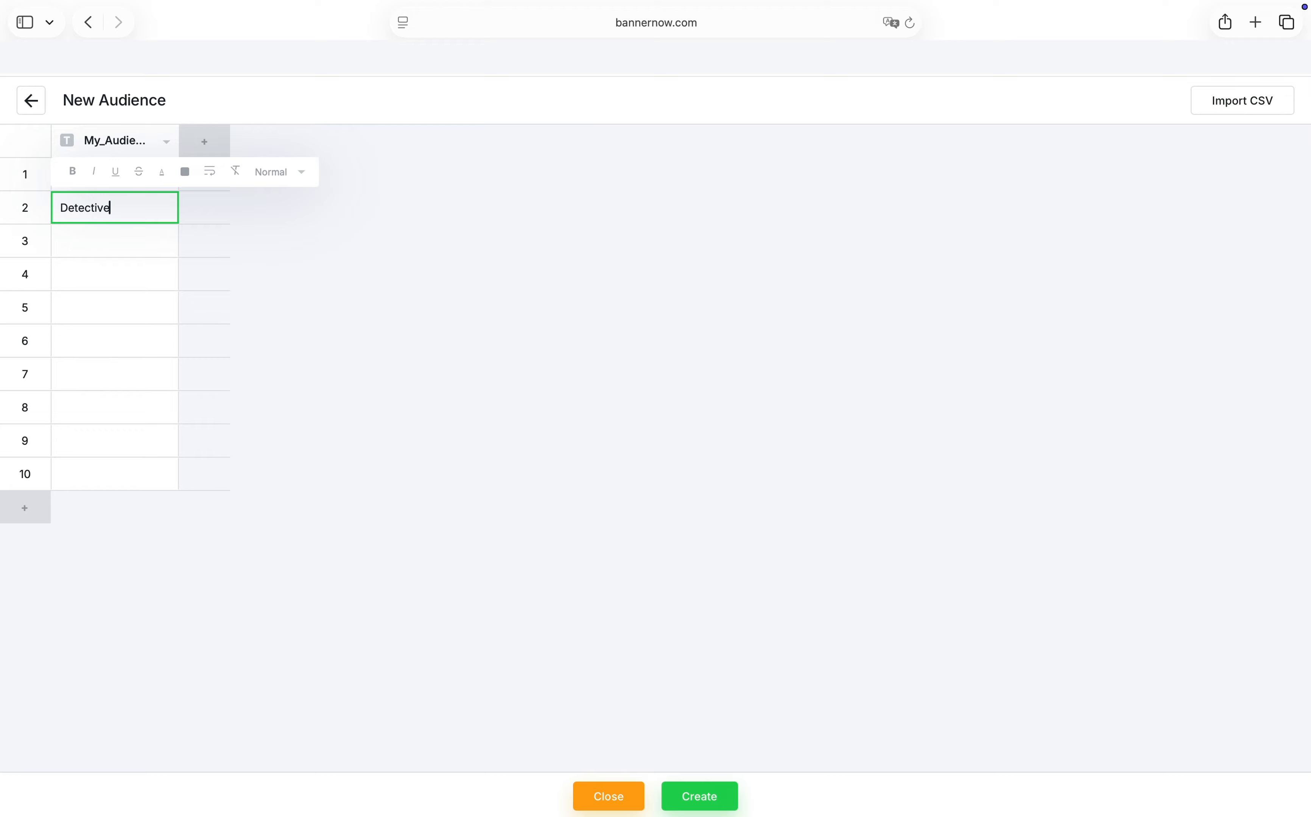
{"action": "left_click", "coordinate": [130, 239]}
{"action": "type", "text": "Horror"}
{"action": "left_click", "coordinate": [282, 291]}
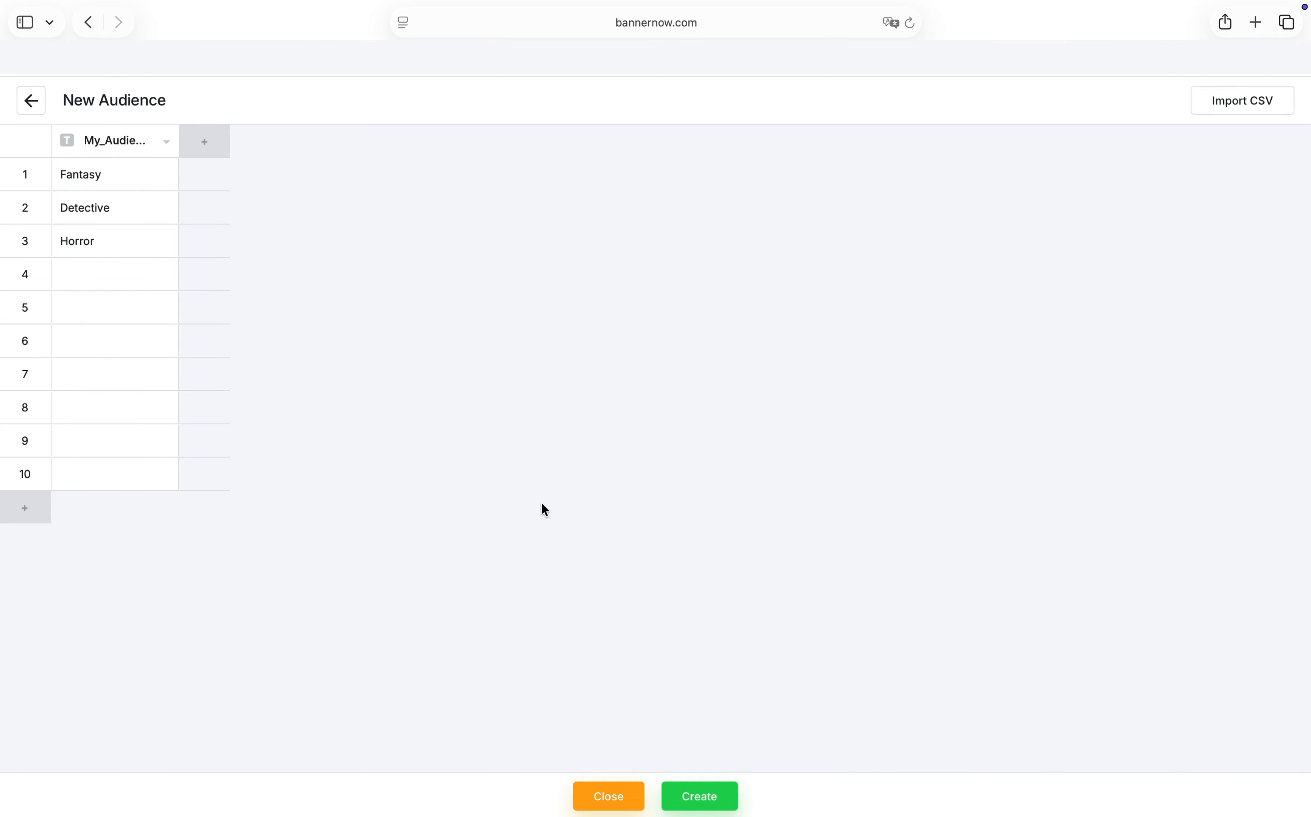
{"action": "left_click", "coordinate": [695, 796]}
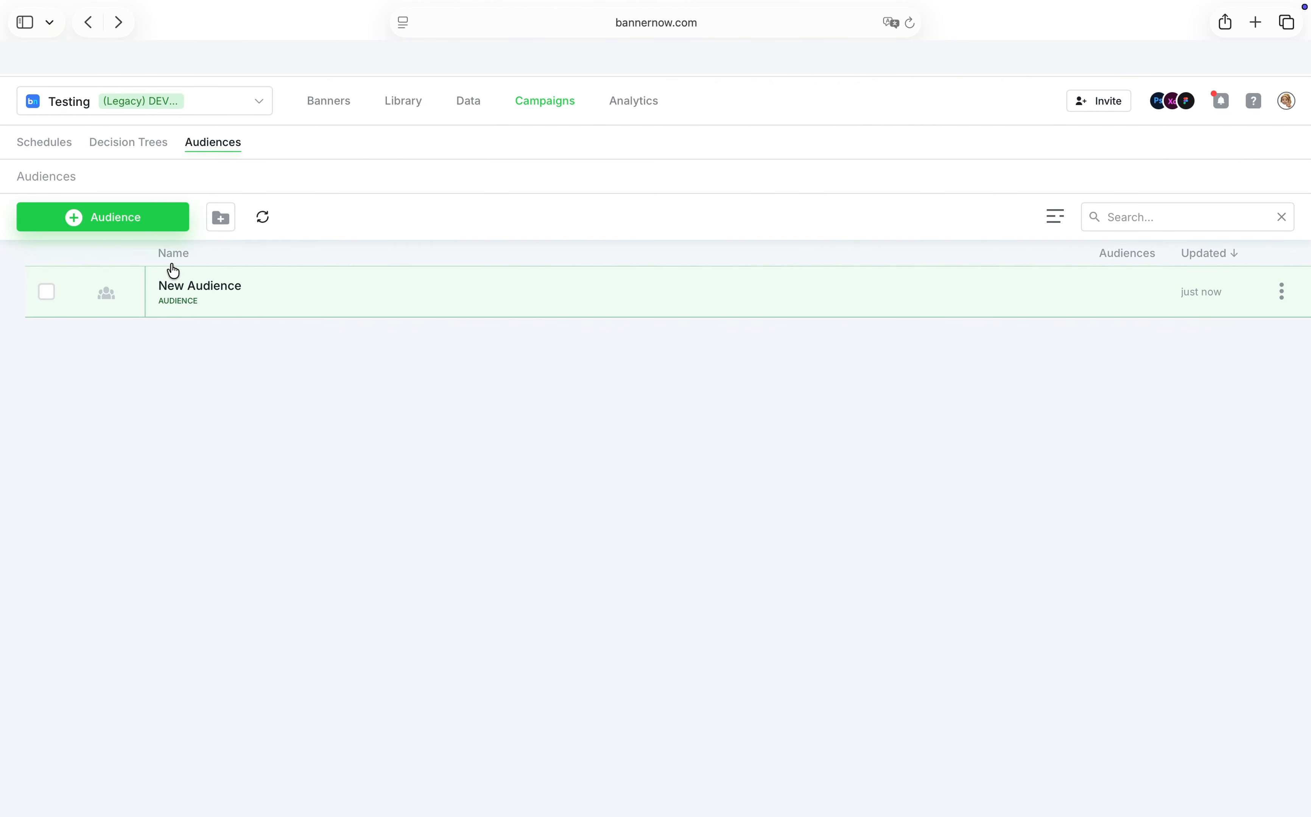
Create a new decision tree titled "My Decision Tree"
{"action": "left_click", "coordinate": [143, 150]}
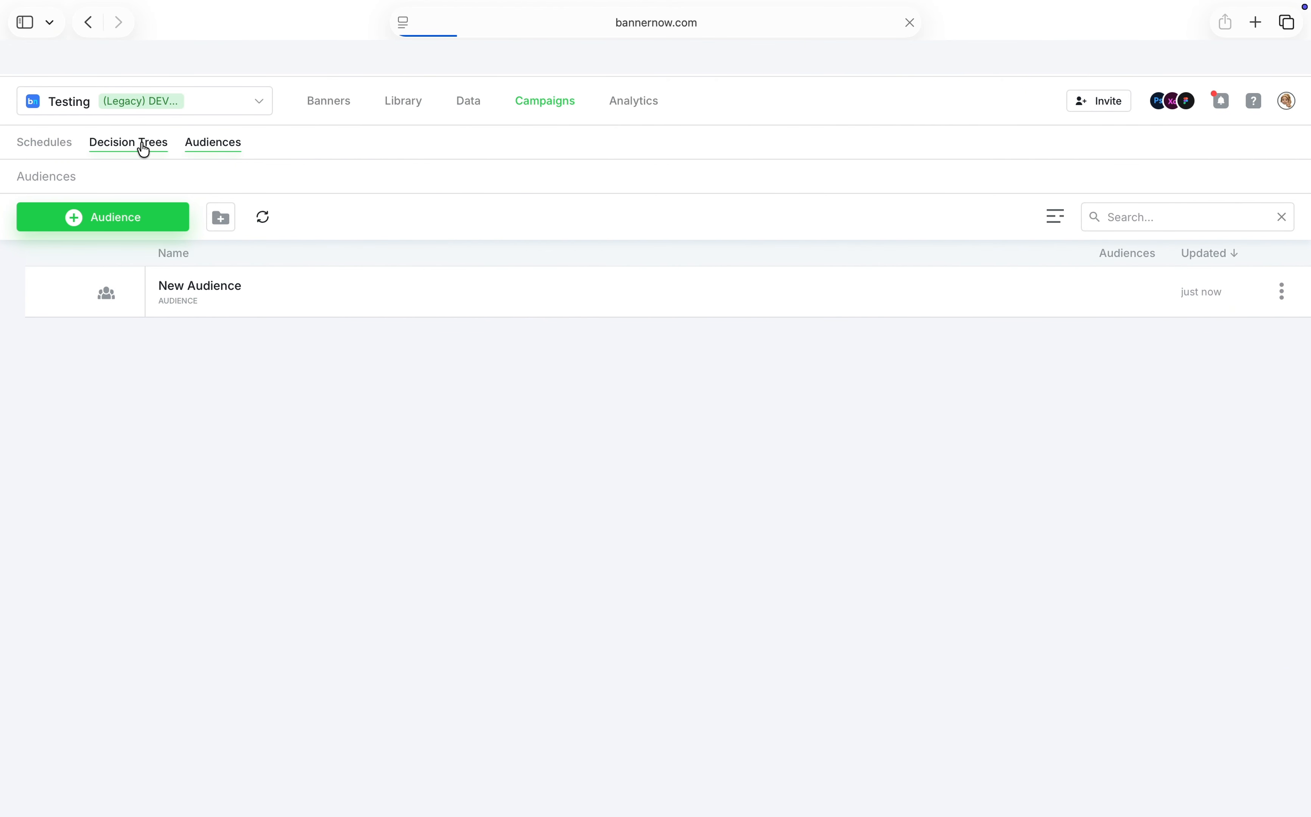
{"action": "left_click", "coordinate": [162, 216]}
{"action": "type", "text": "My Decision Tree"}
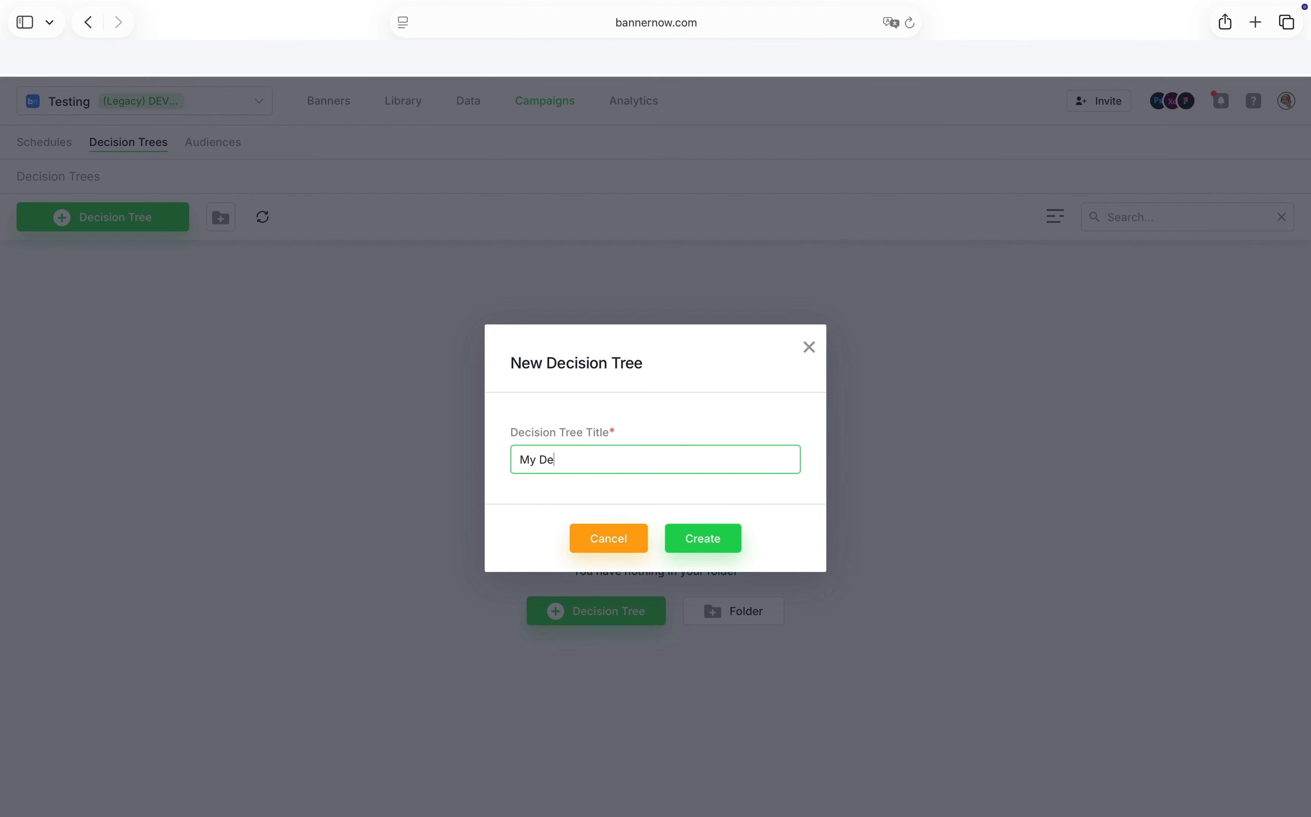
{"action": "left_click", "coordinate": [673, 533]}
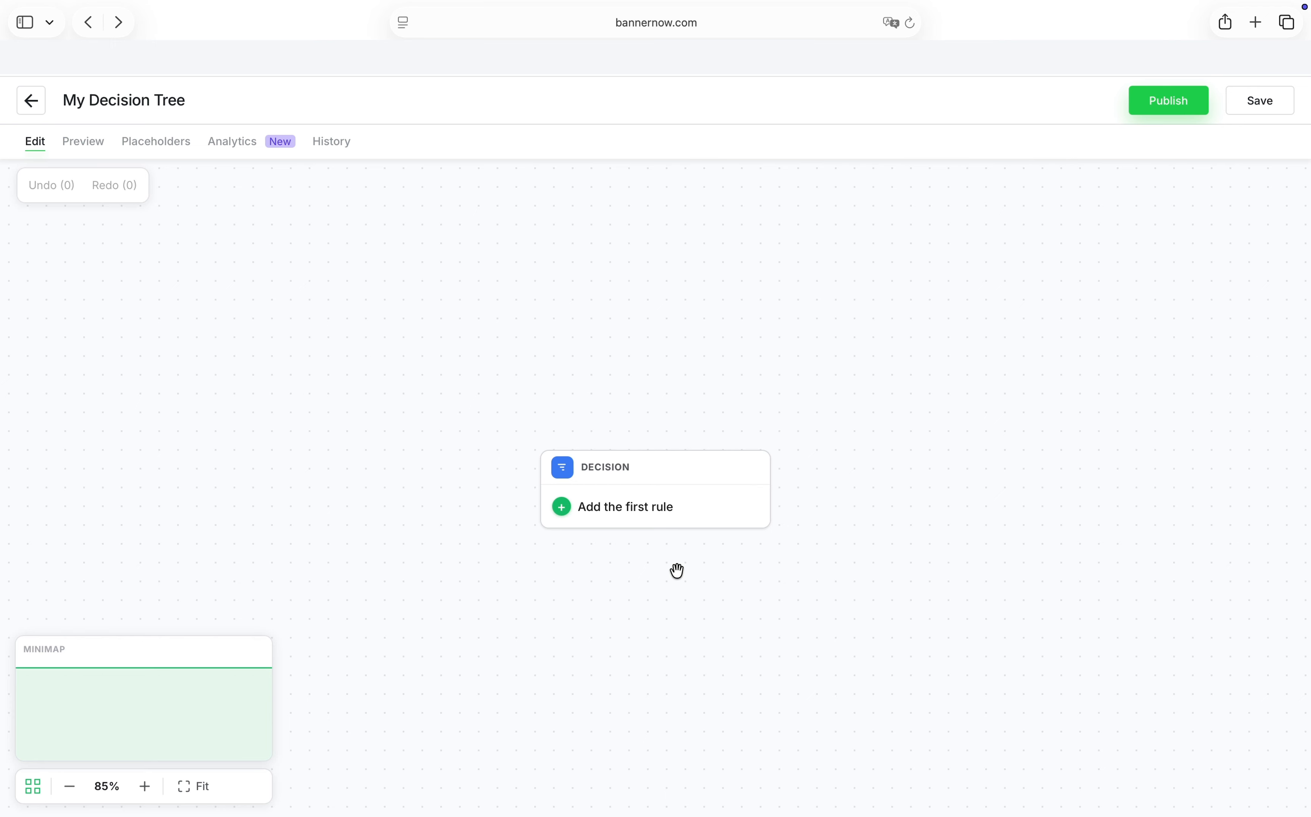
Add Audience as the tree's first rule and set its branch to New Audience
{"action": "left_click", "coordinate": [651, 524]}
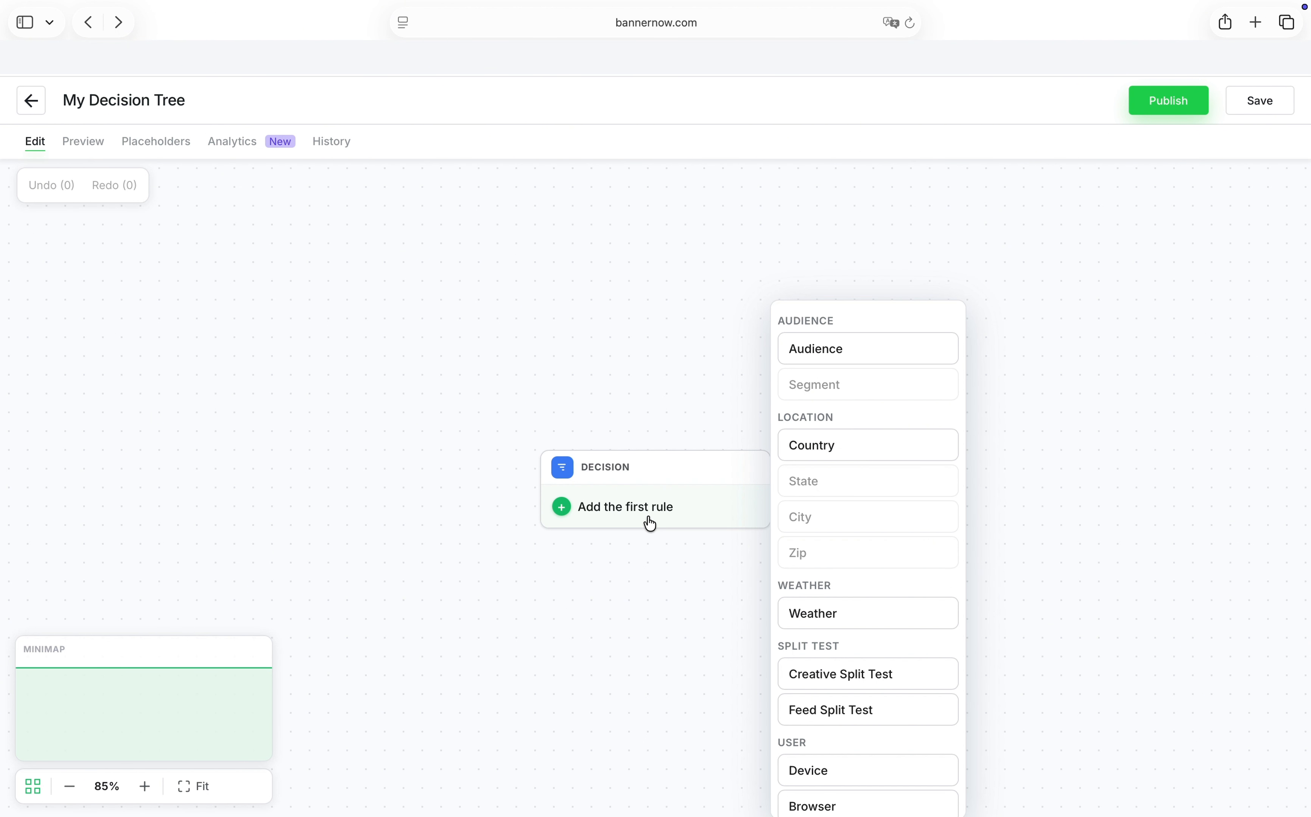
{"action": "left_click", "coordinate": [814, 364]}
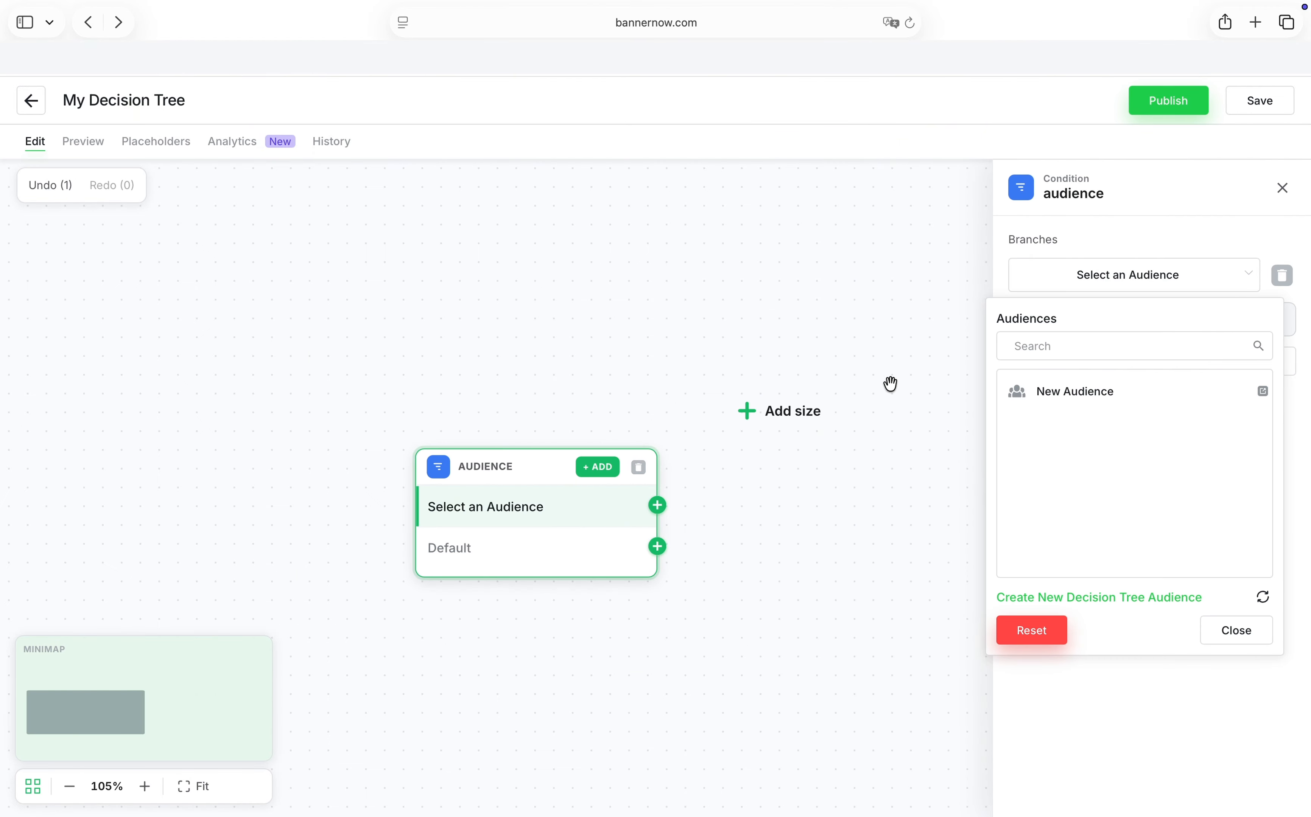
{"action": "left_click", "coordinate": [1033, 397]}
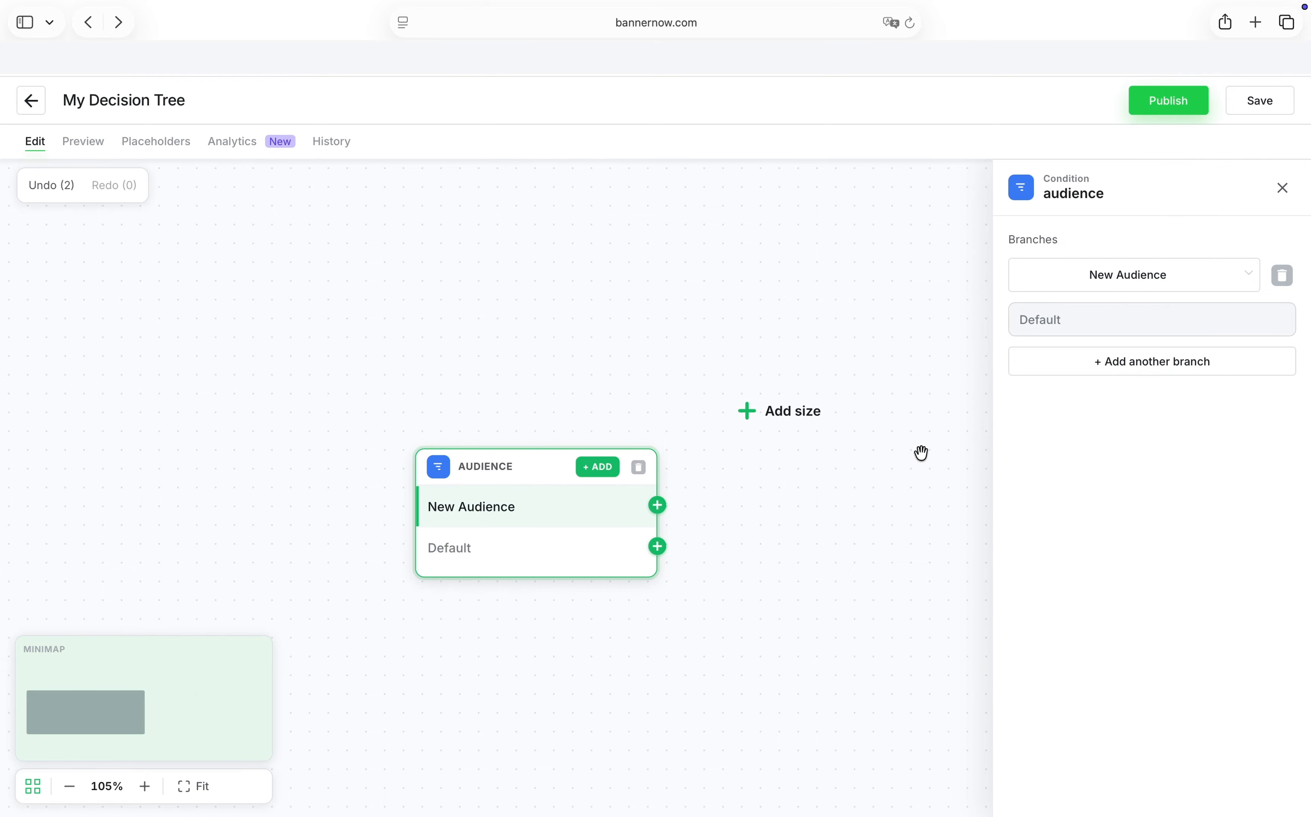
Attach a Segment condition to the New Audience branch with Fantasy, Detective and Horror branches
{"action": "left_click", "coordinate": [659, 508]}
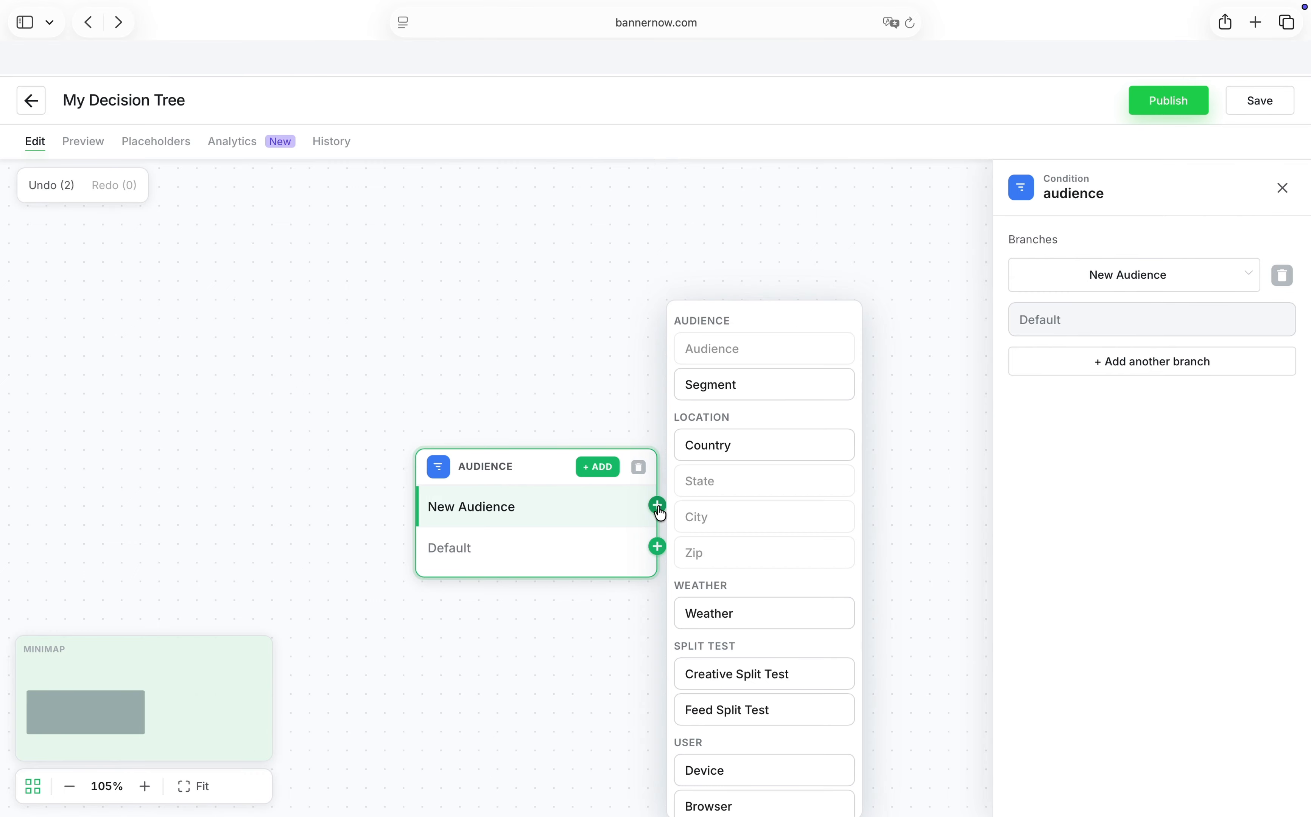
{"action": "left_click", "coordinate": [707, 385]}
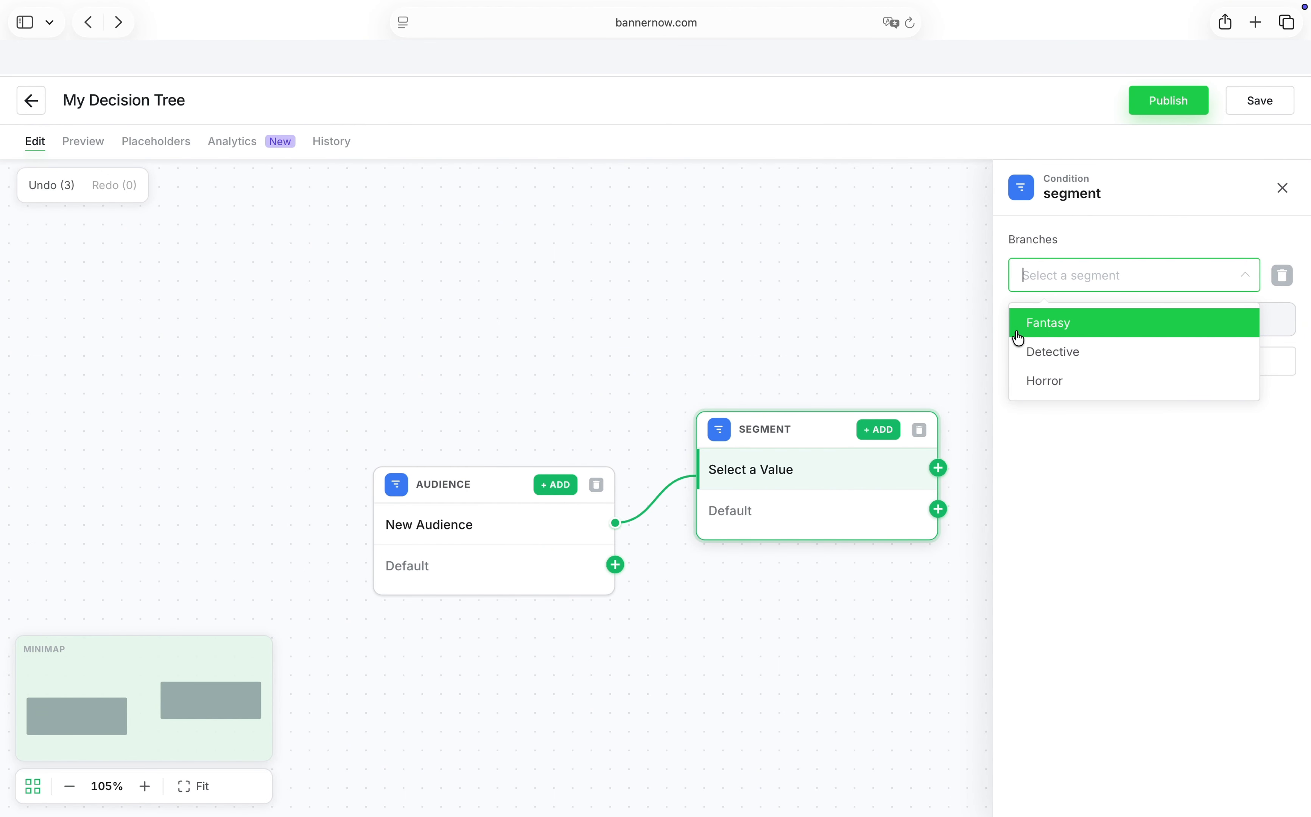
{"action": "left_click", "coordinate": [1044, 325]}
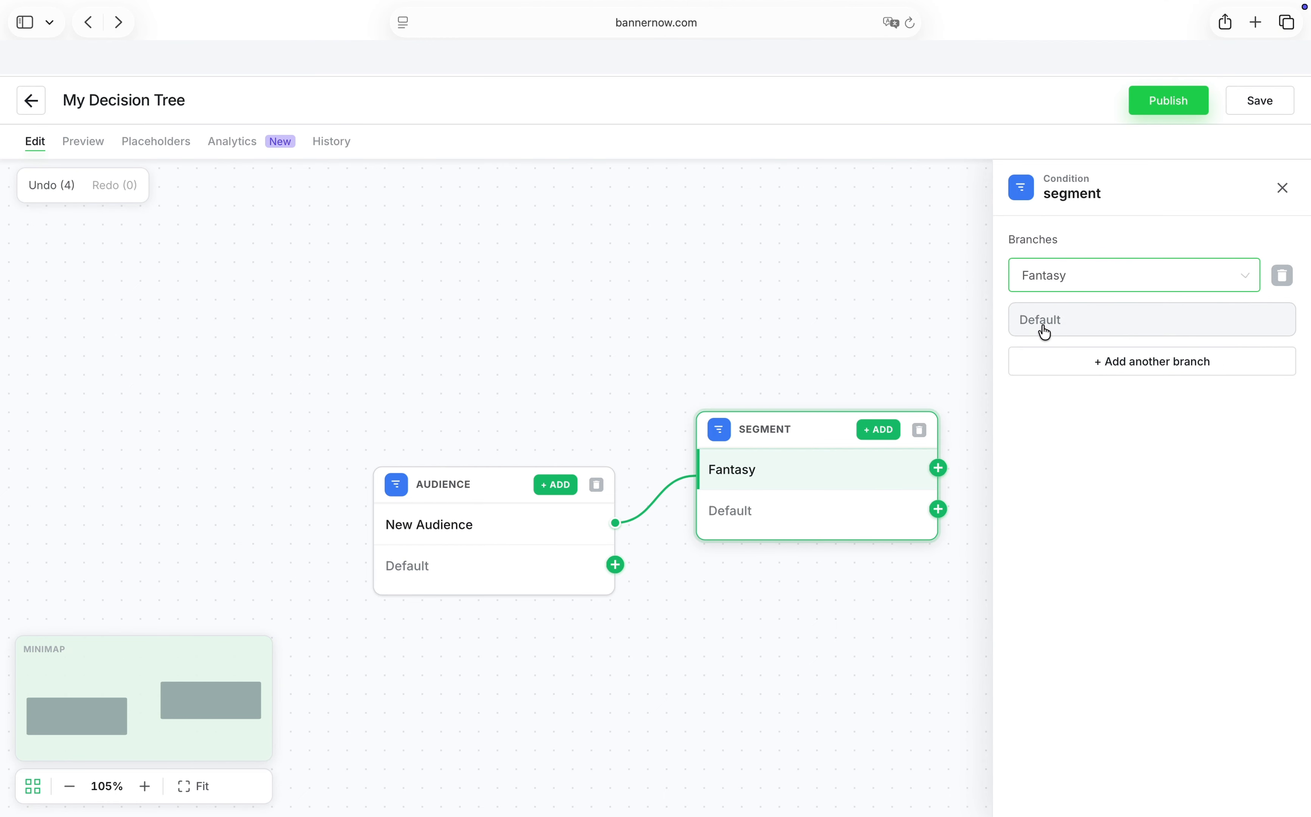
{"action": "left_click", "coordinate": [889, 432]}
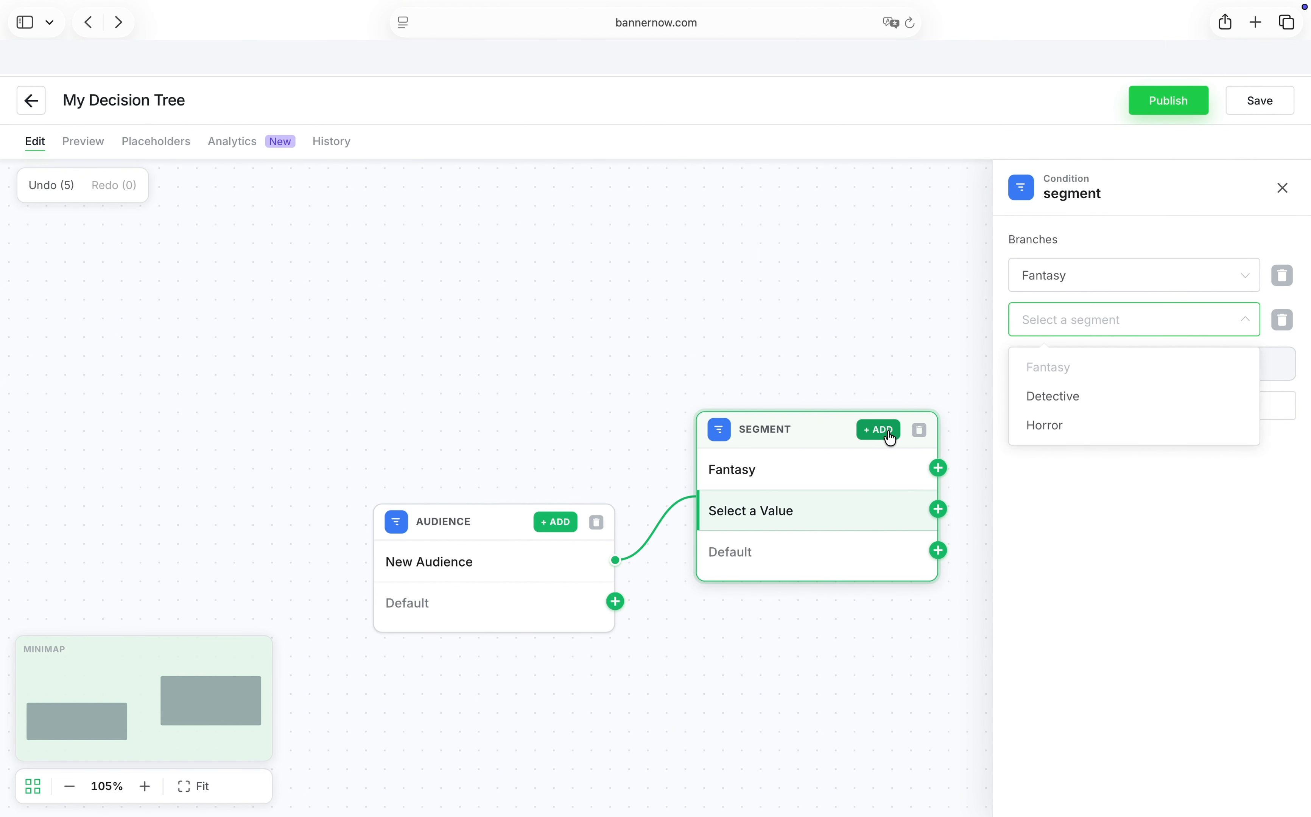
{"action": "left_click", "coordinate": [1026, 410]}
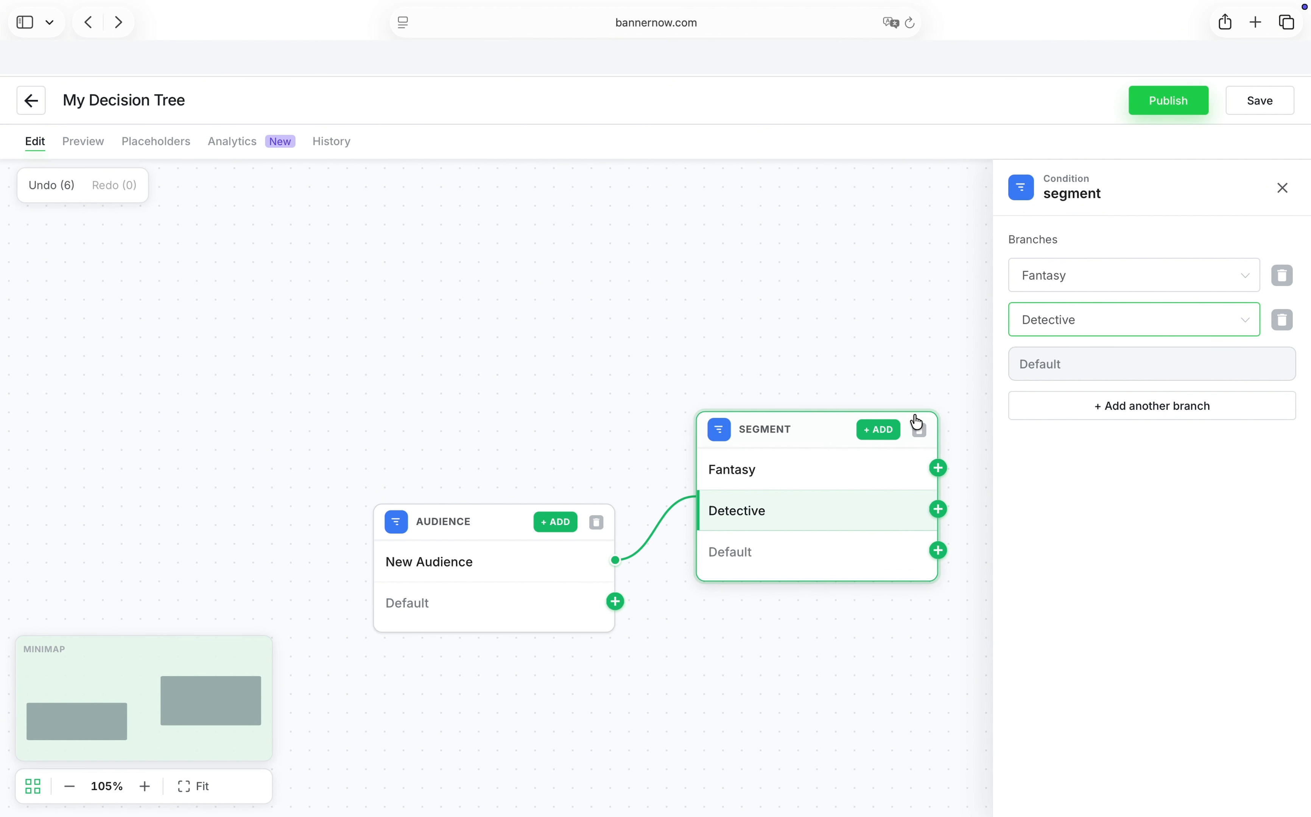
{"action": "left_click", "coordinate": [878, 430]}
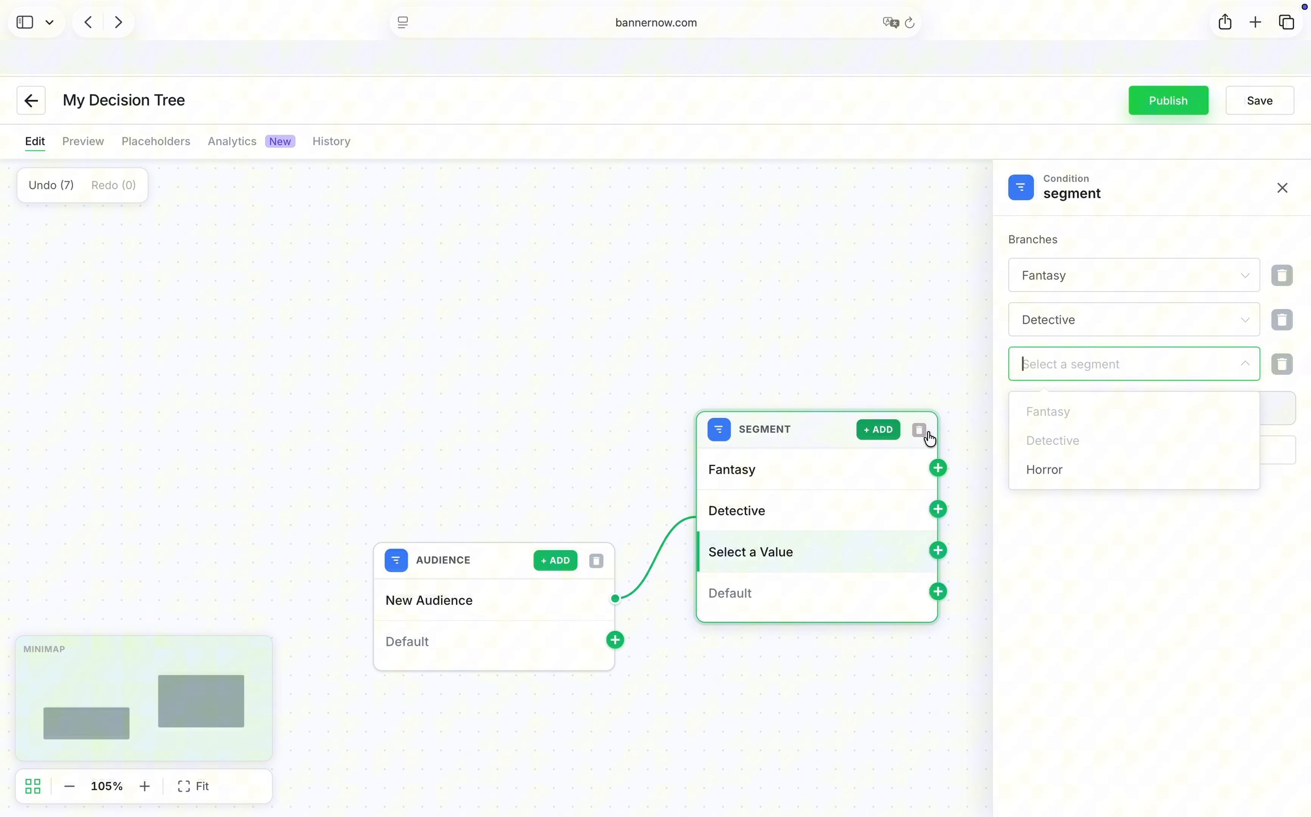
{"action": "left_click", "coordinate": [1033, 469]}
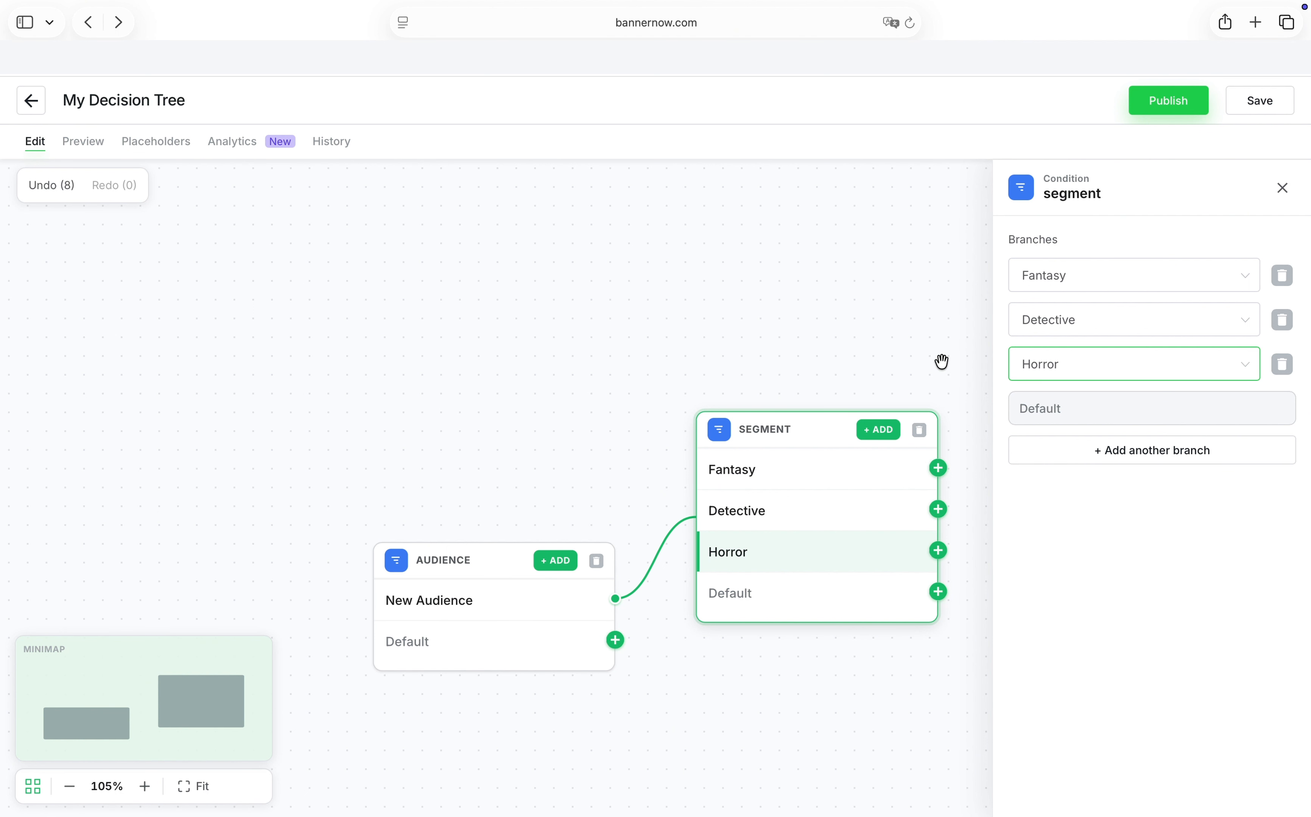
Add a 200×200 banner placeholder to the decision tree
{"action": "left_click_drag", "start_coordinate": [941, 362], "coordinate": [745, 289]}
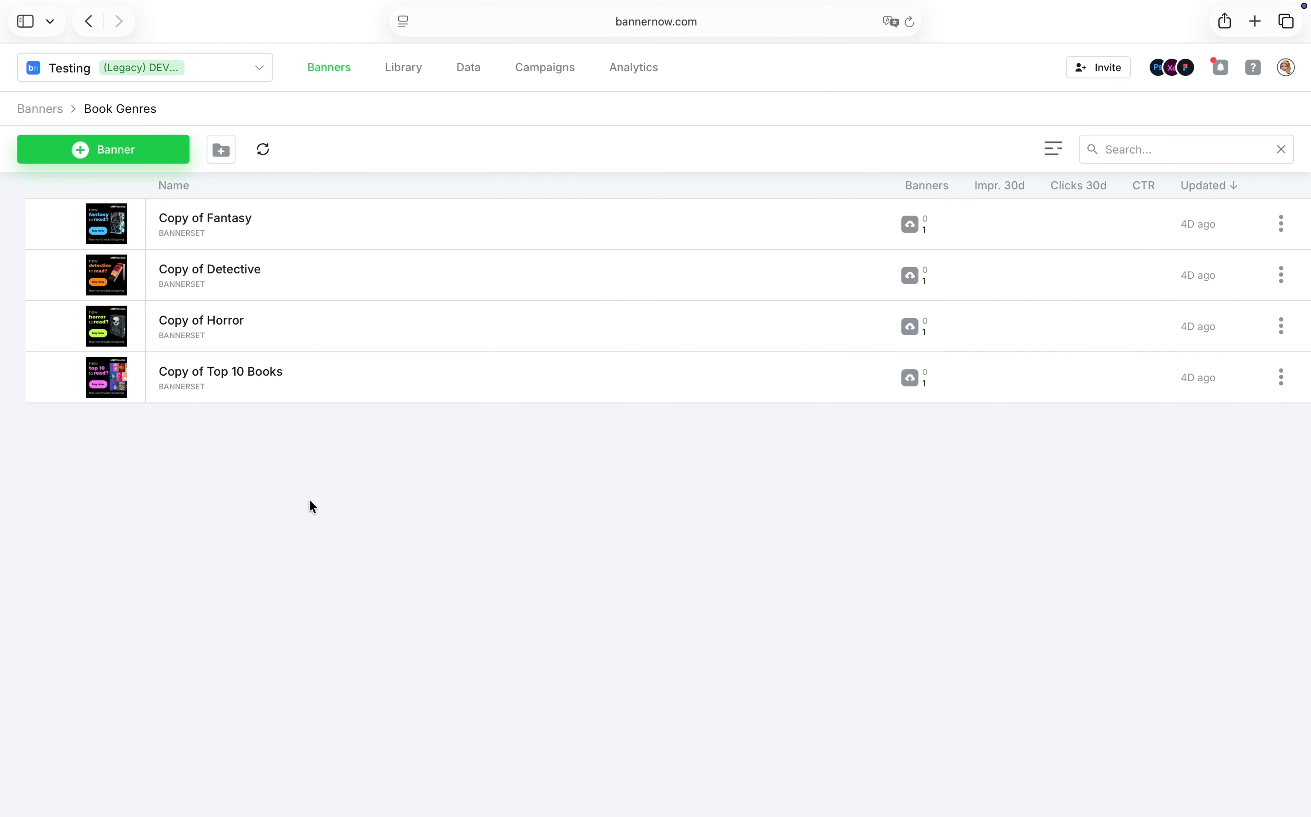
{"action": "left_click", "coordinate": [243, 228]}
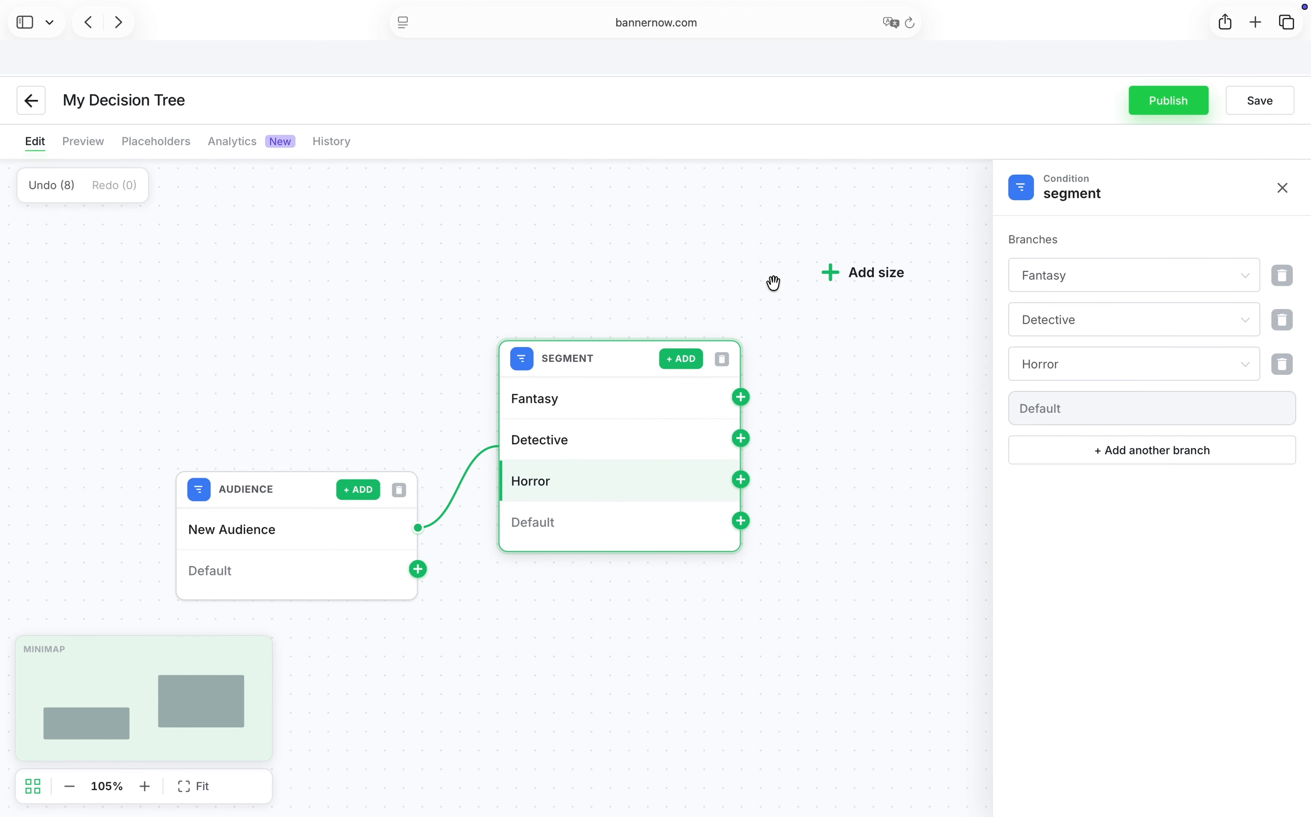
{"action": "left_click", "coordinate": [827, 276]}
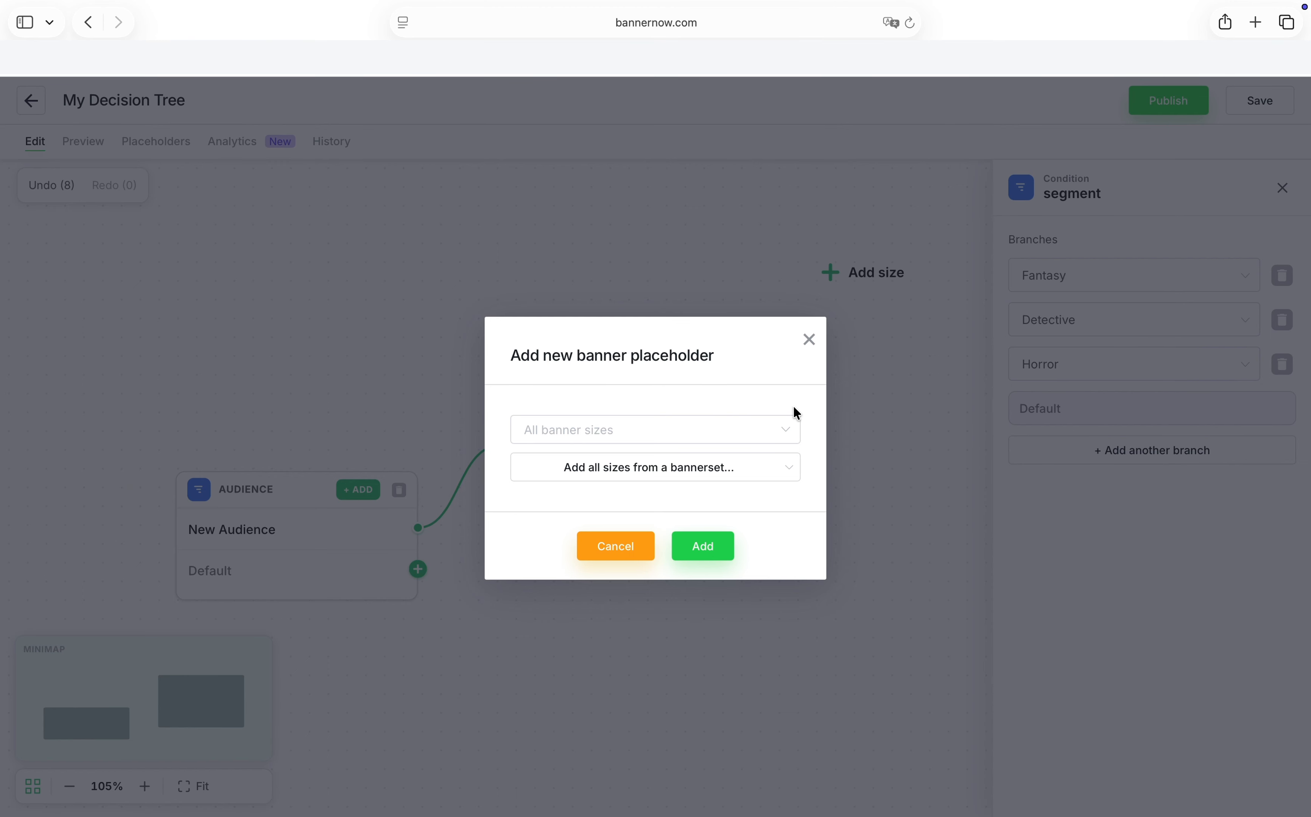
{"action": "left_click", "coordinate": [790, 429]}
{"action": "left_click", "coordinate": [789, 431]}
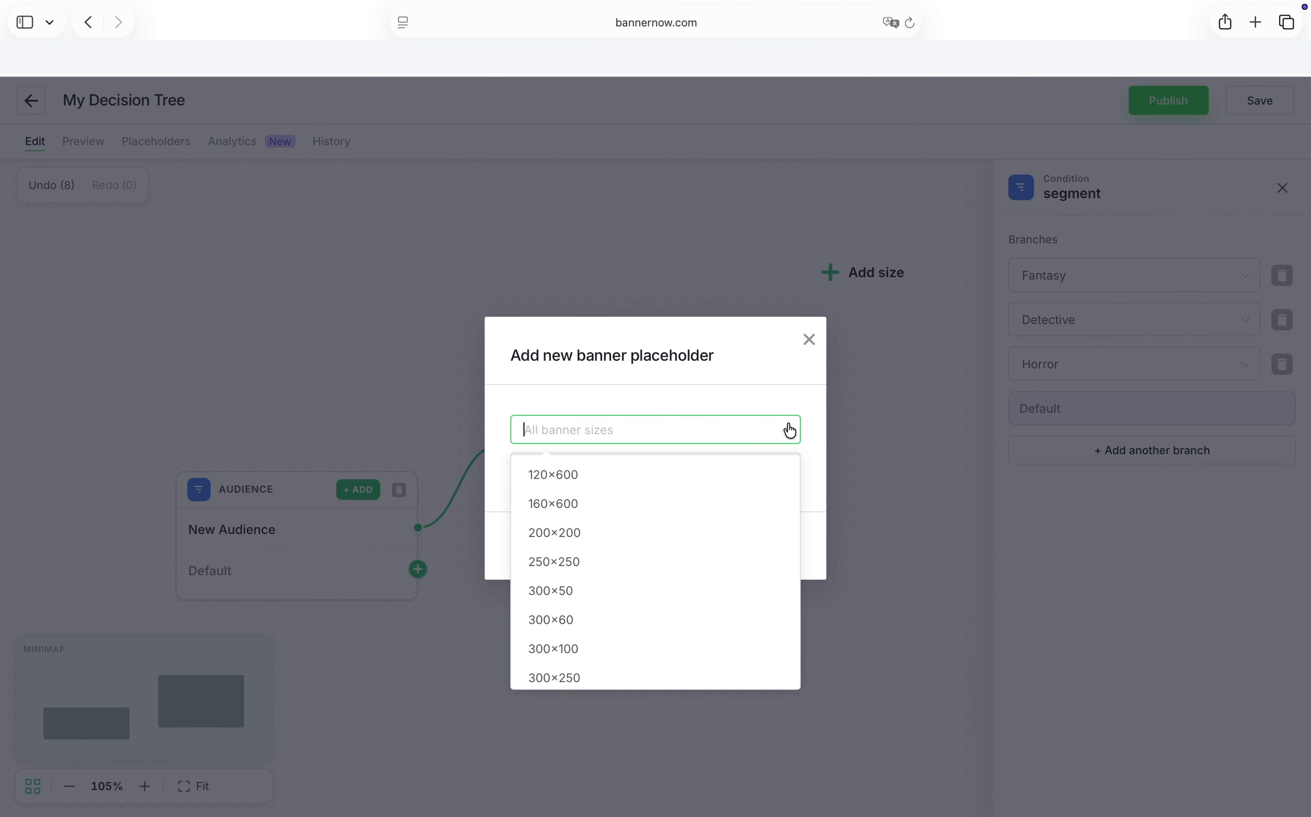
{"action": "left_click", "coordinate": [638, 535]}
{"action": "left_click", "coordinate": [638, 536]}
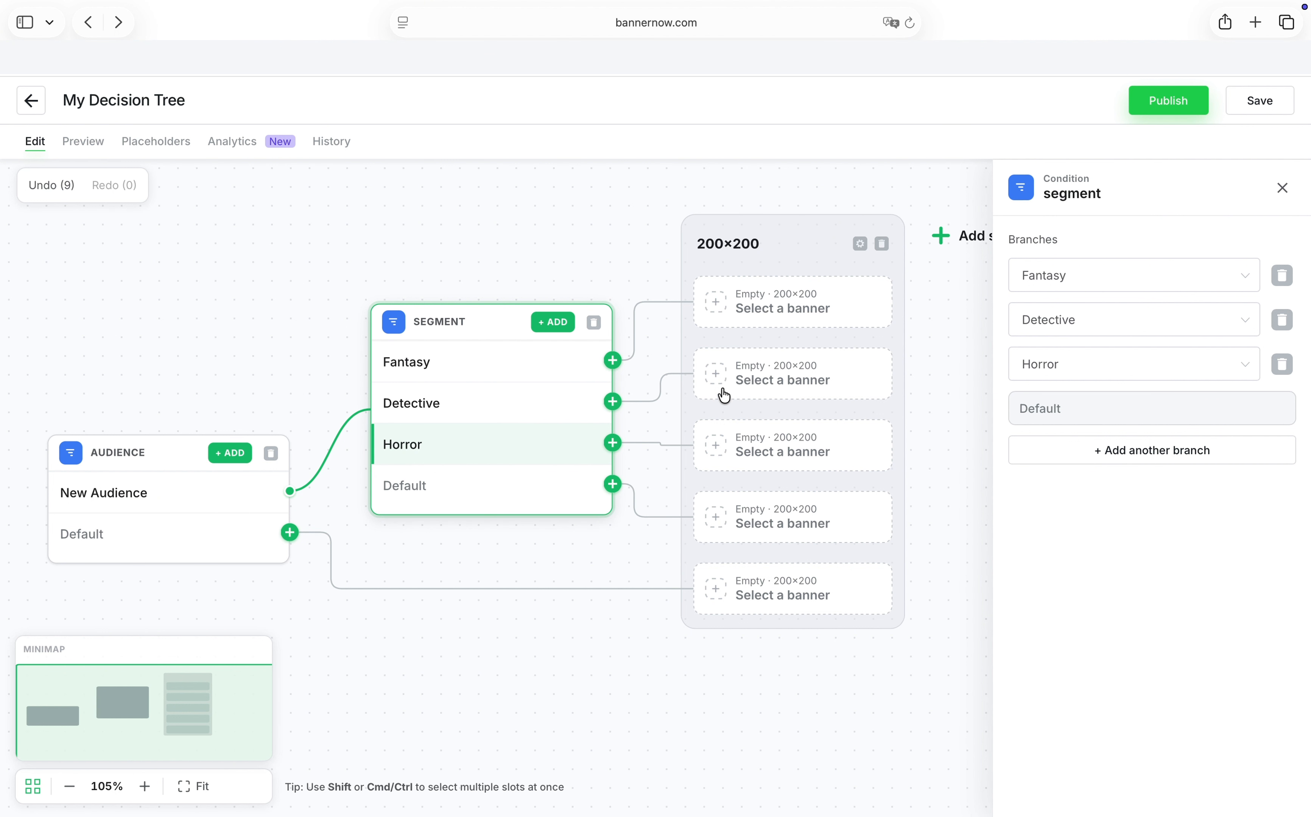
Assign the Fantasy, Detective and Horror banner sets to the 200×200 slots of their matching segments
{"action": "left_click", "coordinate": [725, 310]}
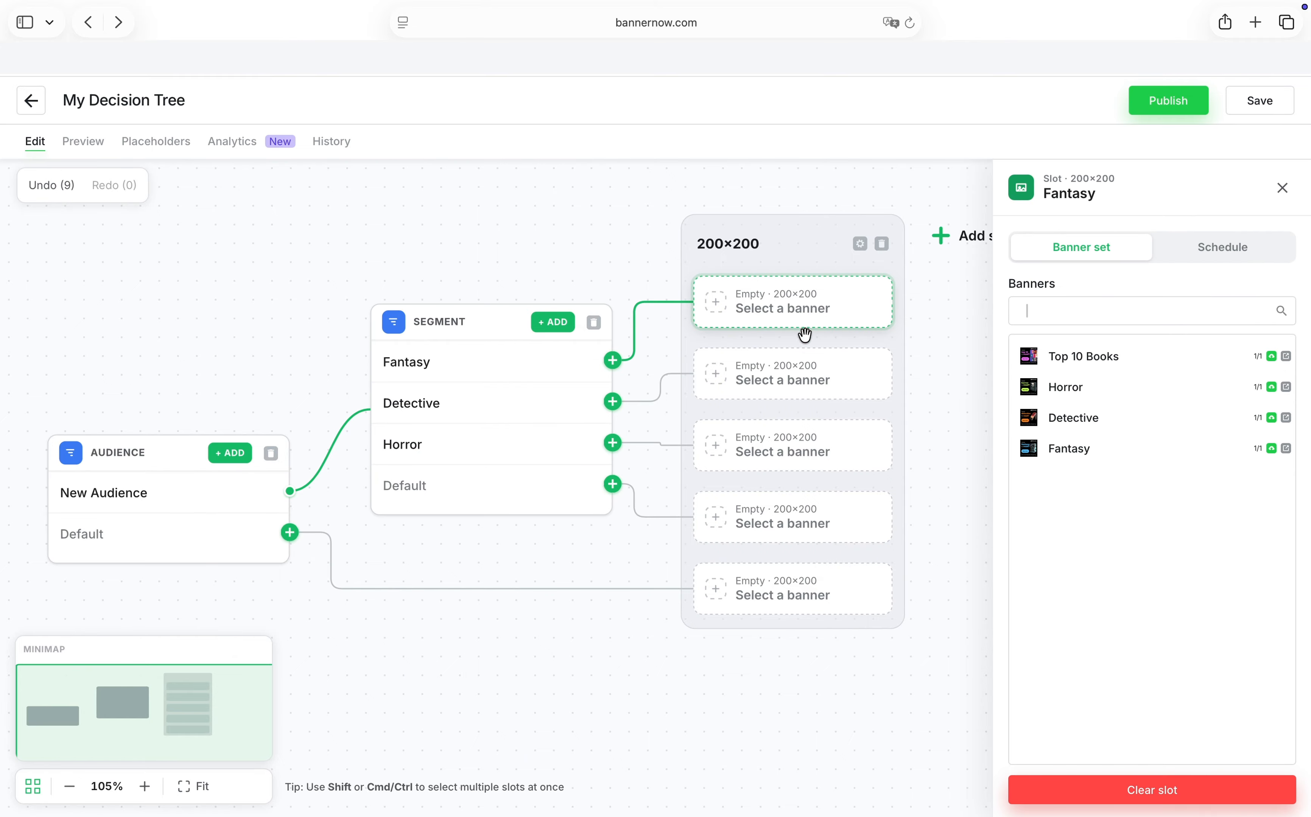
{"action": "left_click", "coordinate": [1051, 453]}
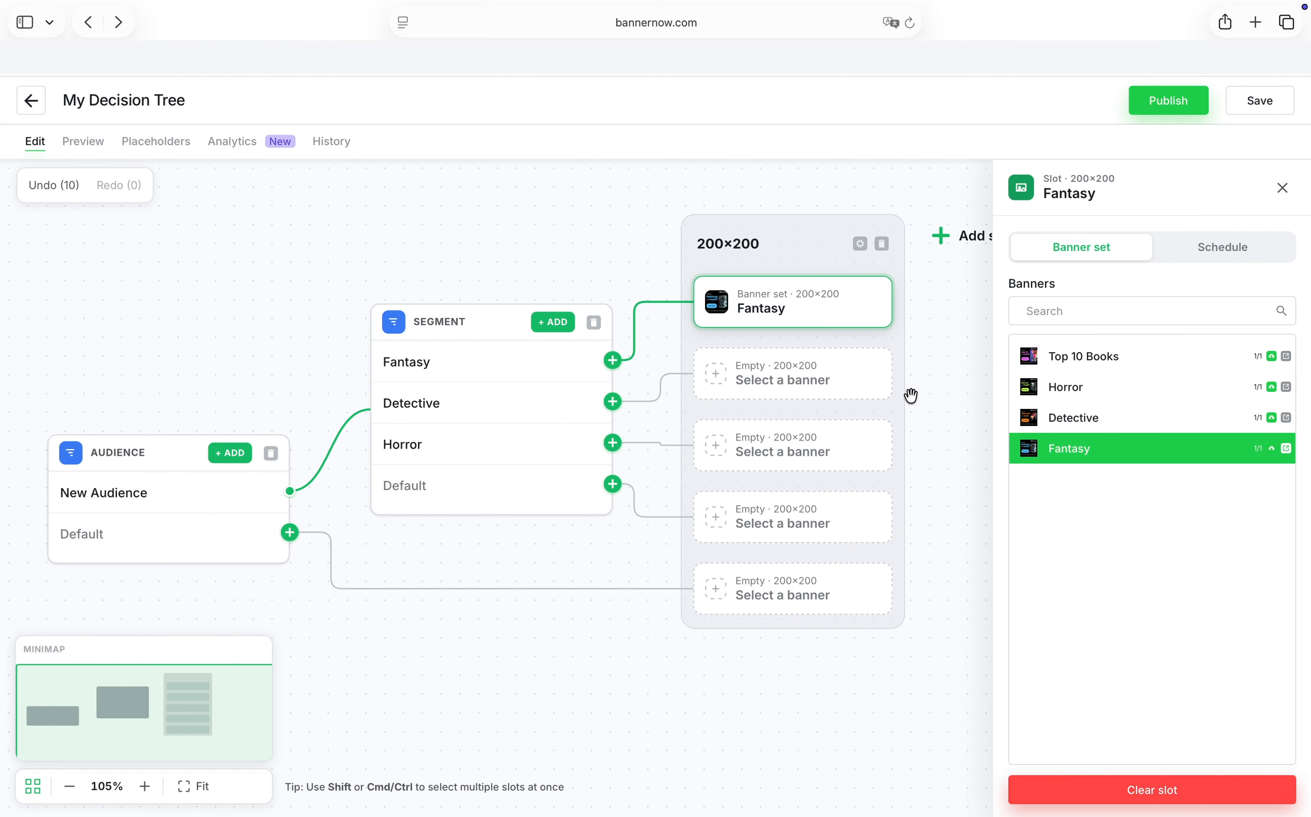
{"action": "left_click", "coordinate": [871, 383]}
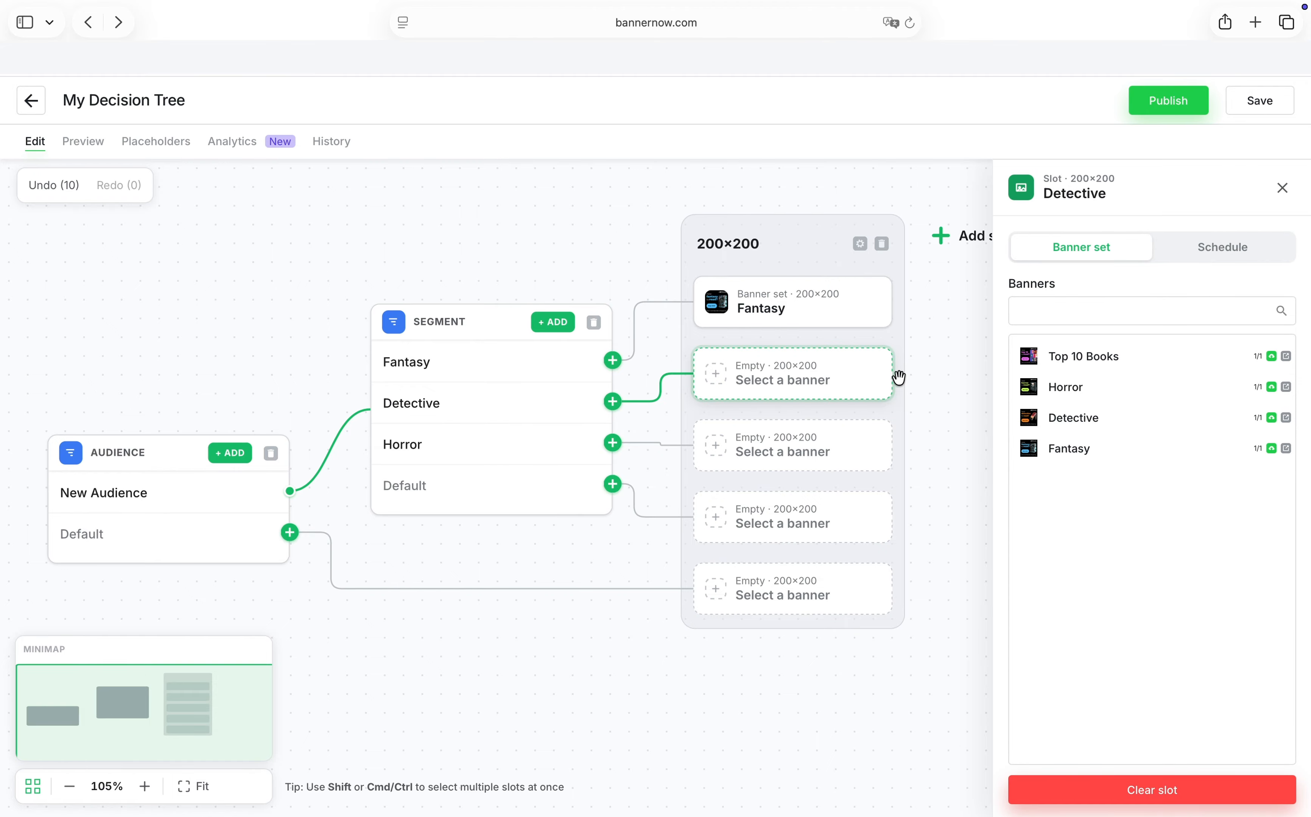
{"action": "left_click", "coordinate": [1031, 418]}
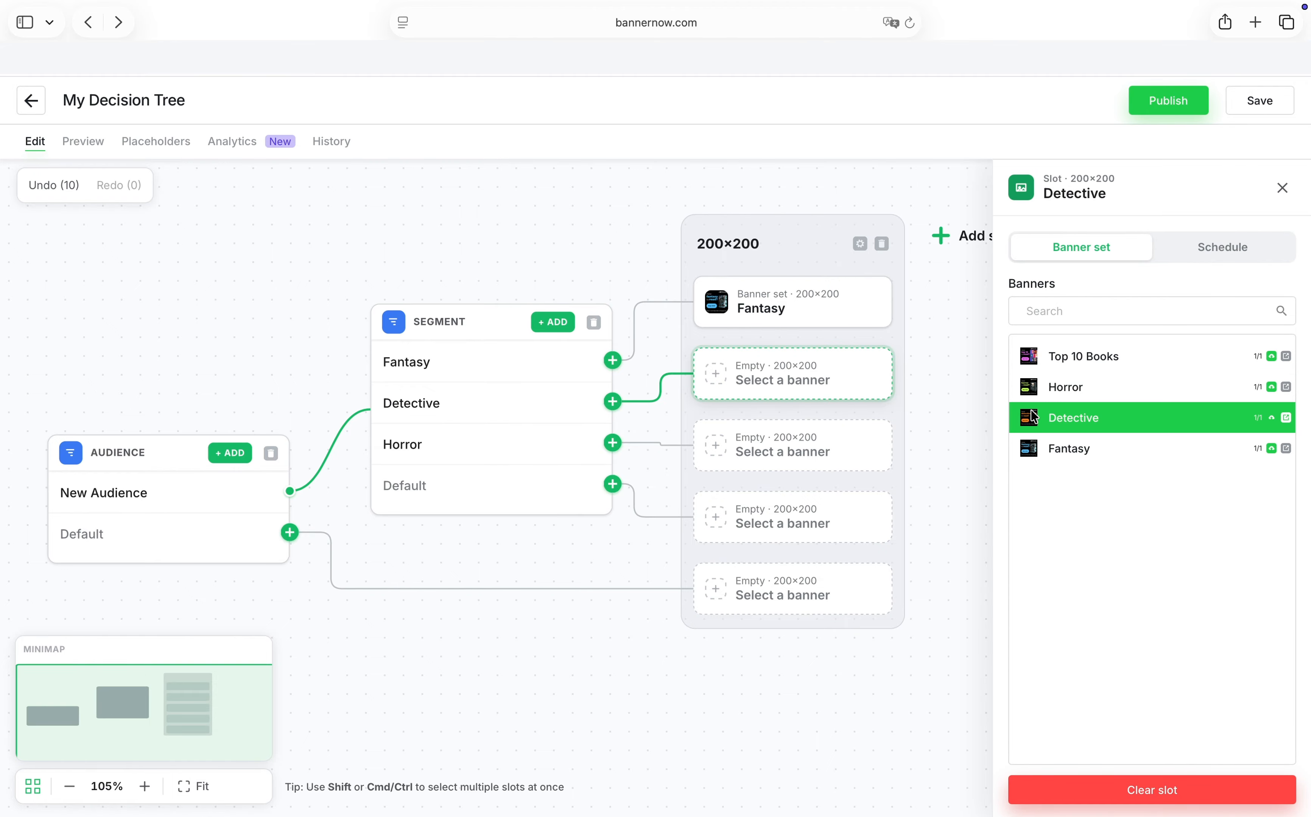
{"action": "left_click", "coordinate": [878, 446]}
{"action": "left_click", "coordinate": [1012, 388]}
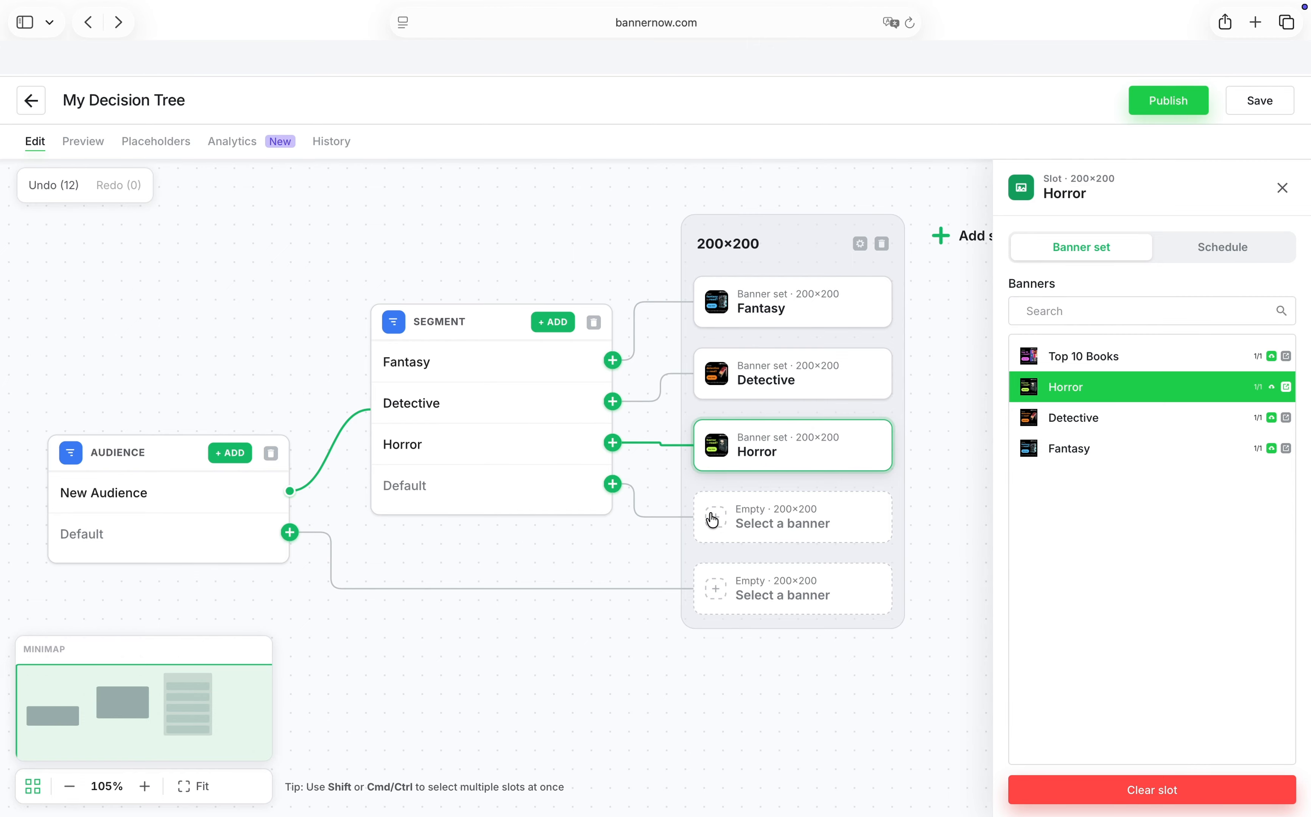
Assign the Top 10 Books banner set to the default slots of both the segment and audience conditions
{"action": "left_click", "coordinate": [742, 525]}
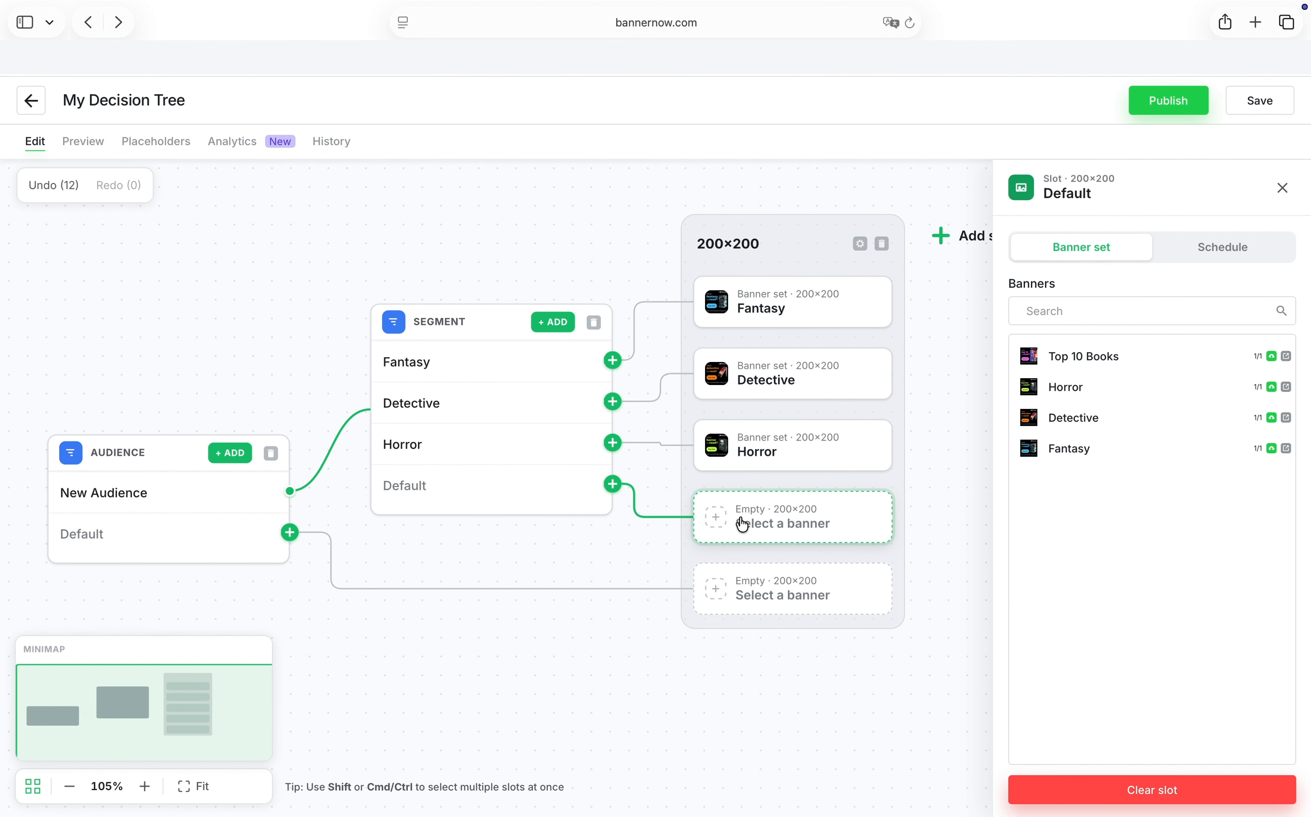
{"action": "left_click", "coordinate": [1045, 371]}
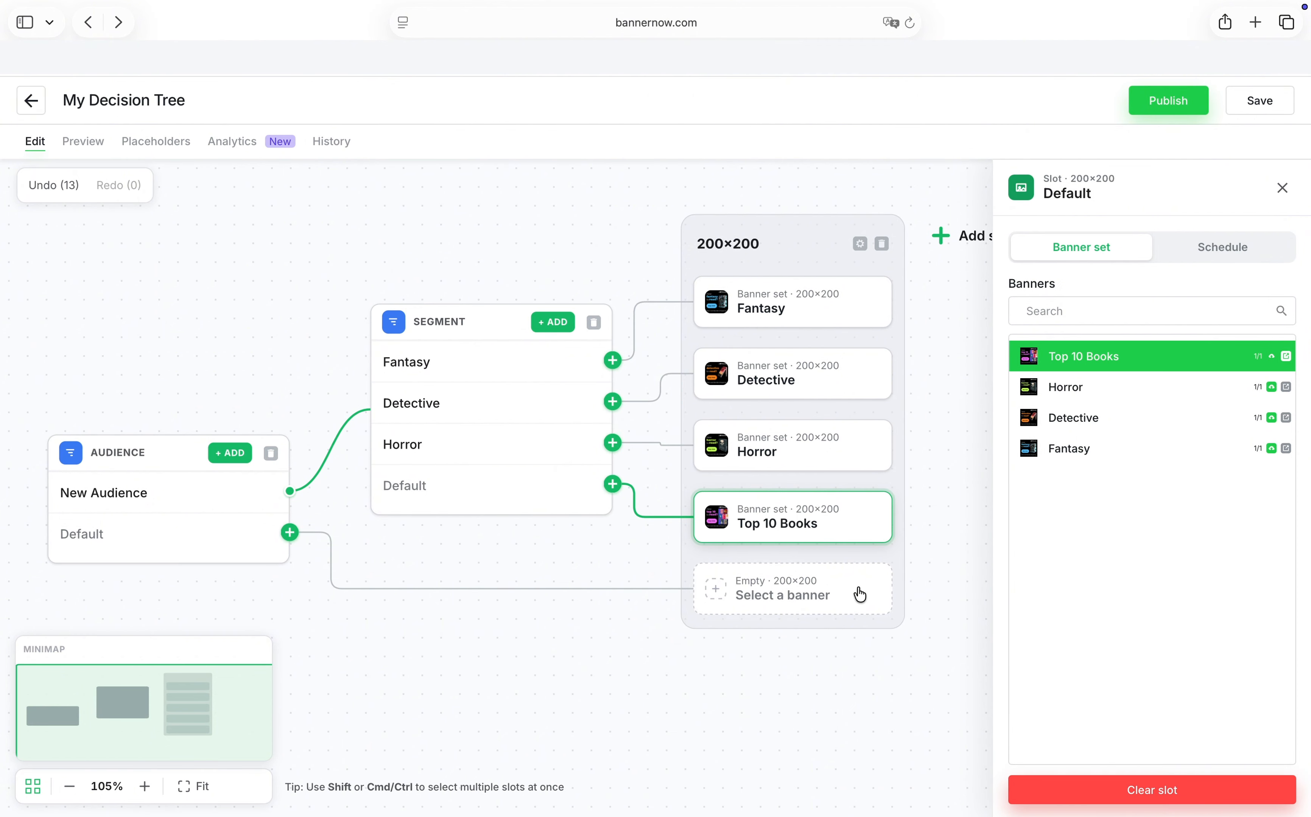
{"action": "left_click", "coordinate": [804, 600]}
{"action": "left_click", "coordinate": [1047, 364]}
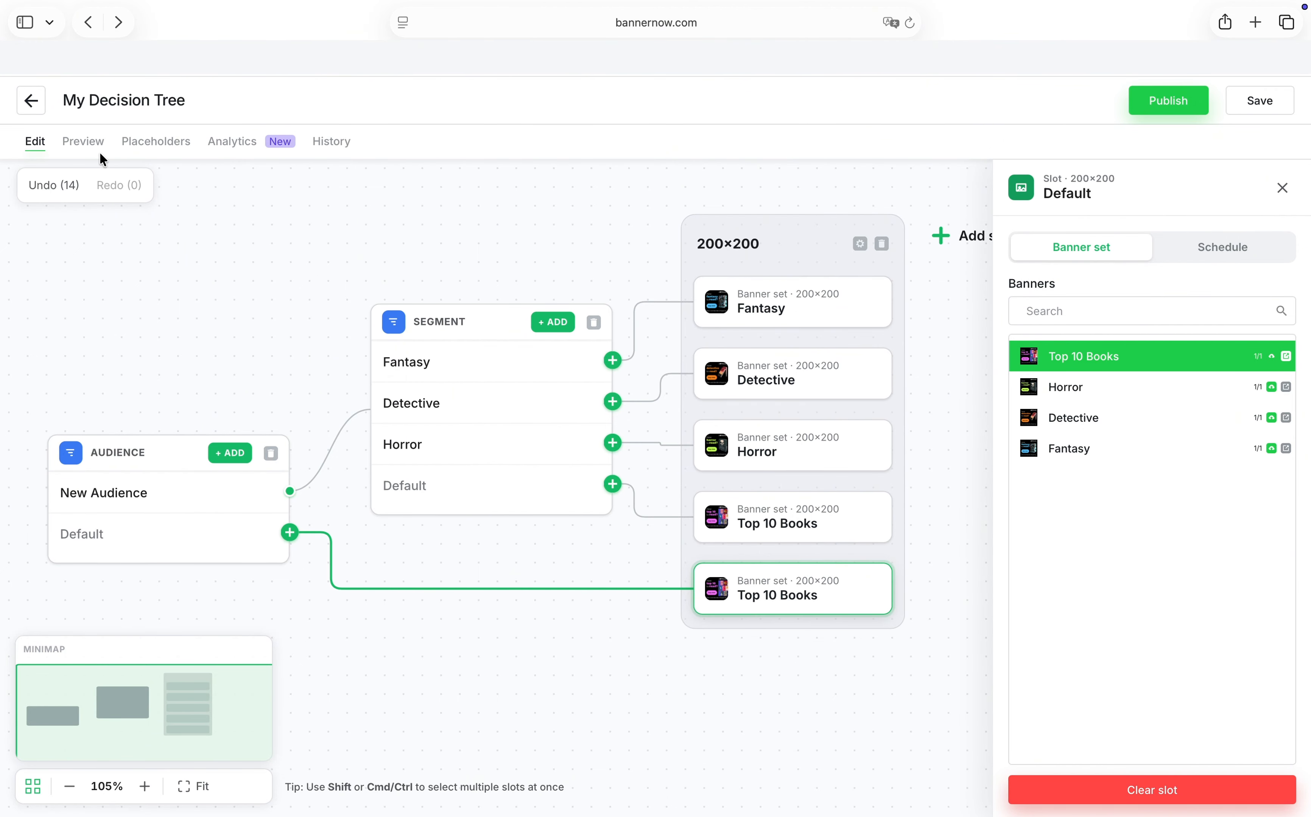
Preview the decision tree's banner with the audience set to New Audience
{"action": "left_click", "coordinate": [89, 142]}
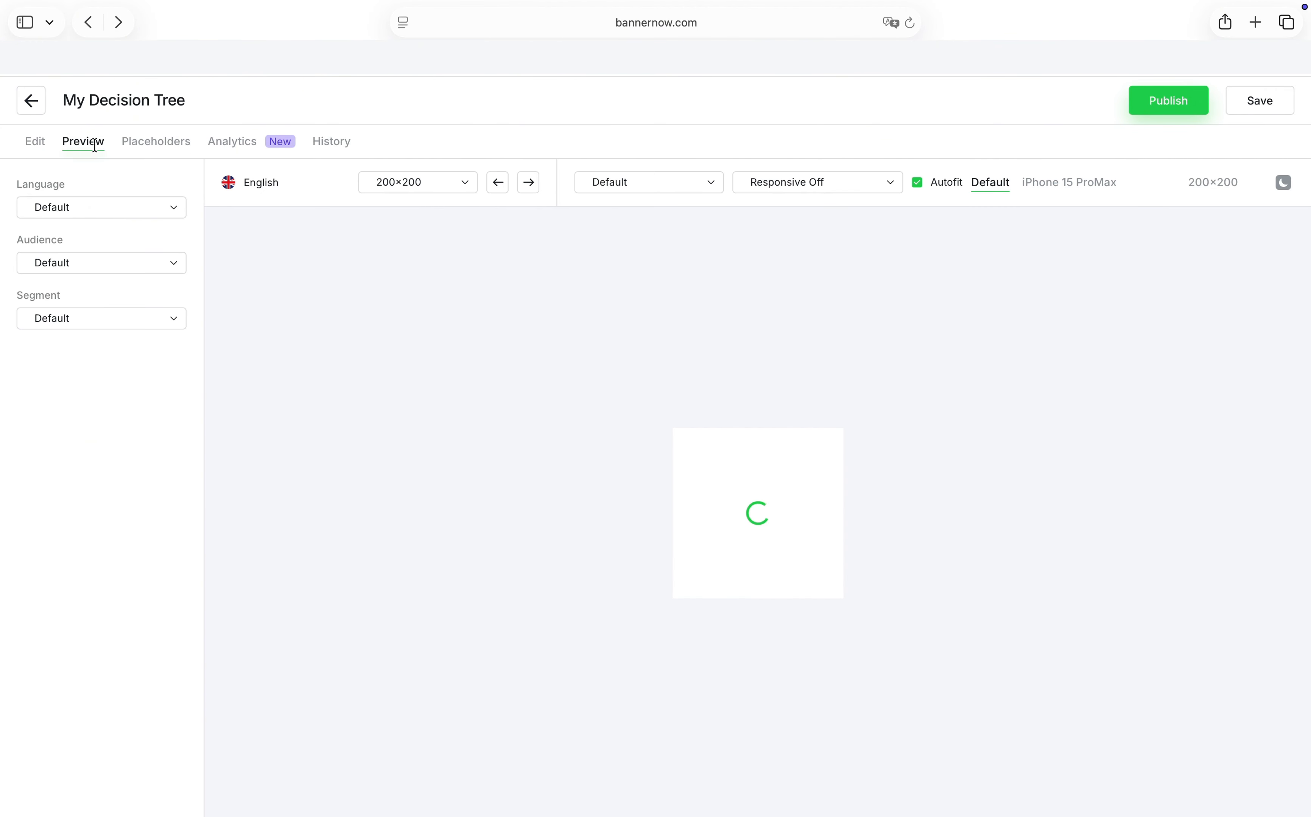
{"action": "left_click", "coordinate": [174, 265]}
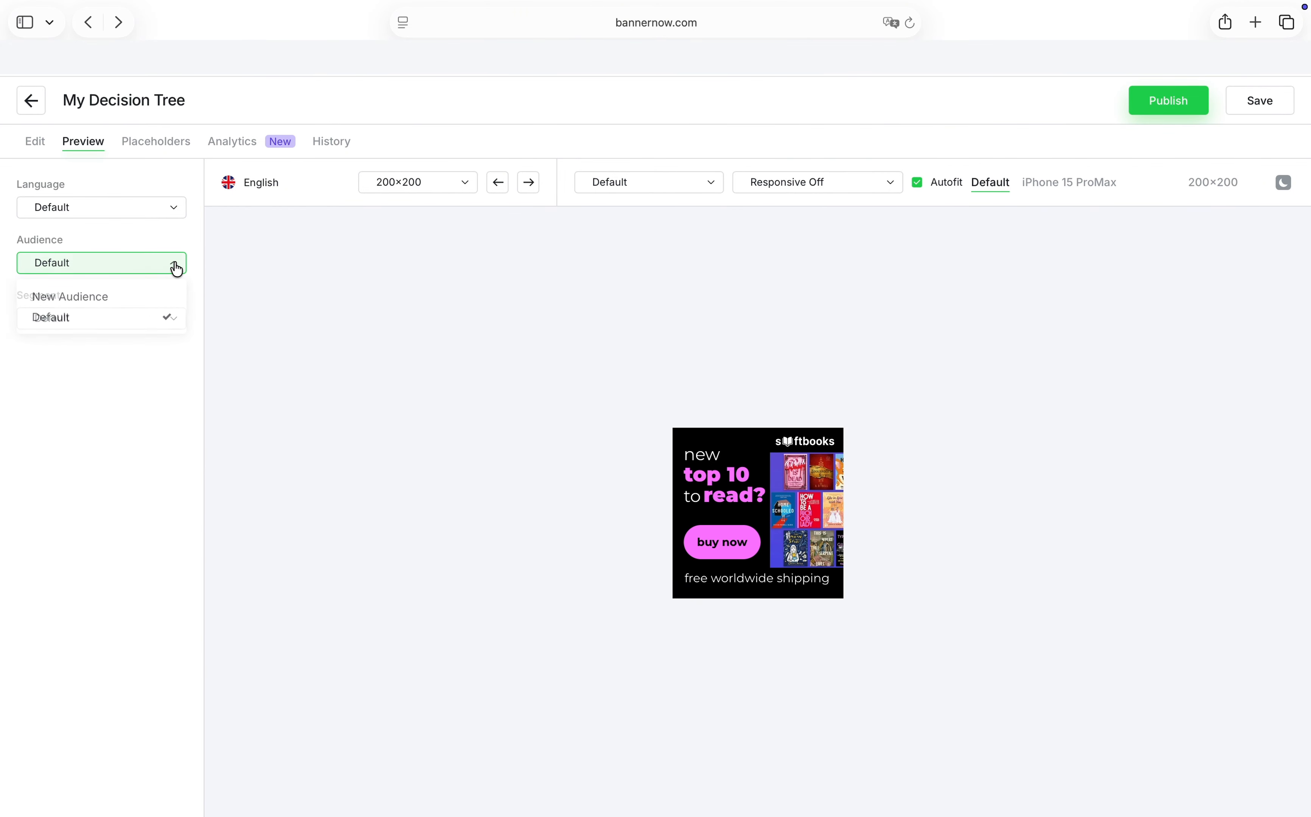
{"action": "left_click", "coordinate": [169, 297]}
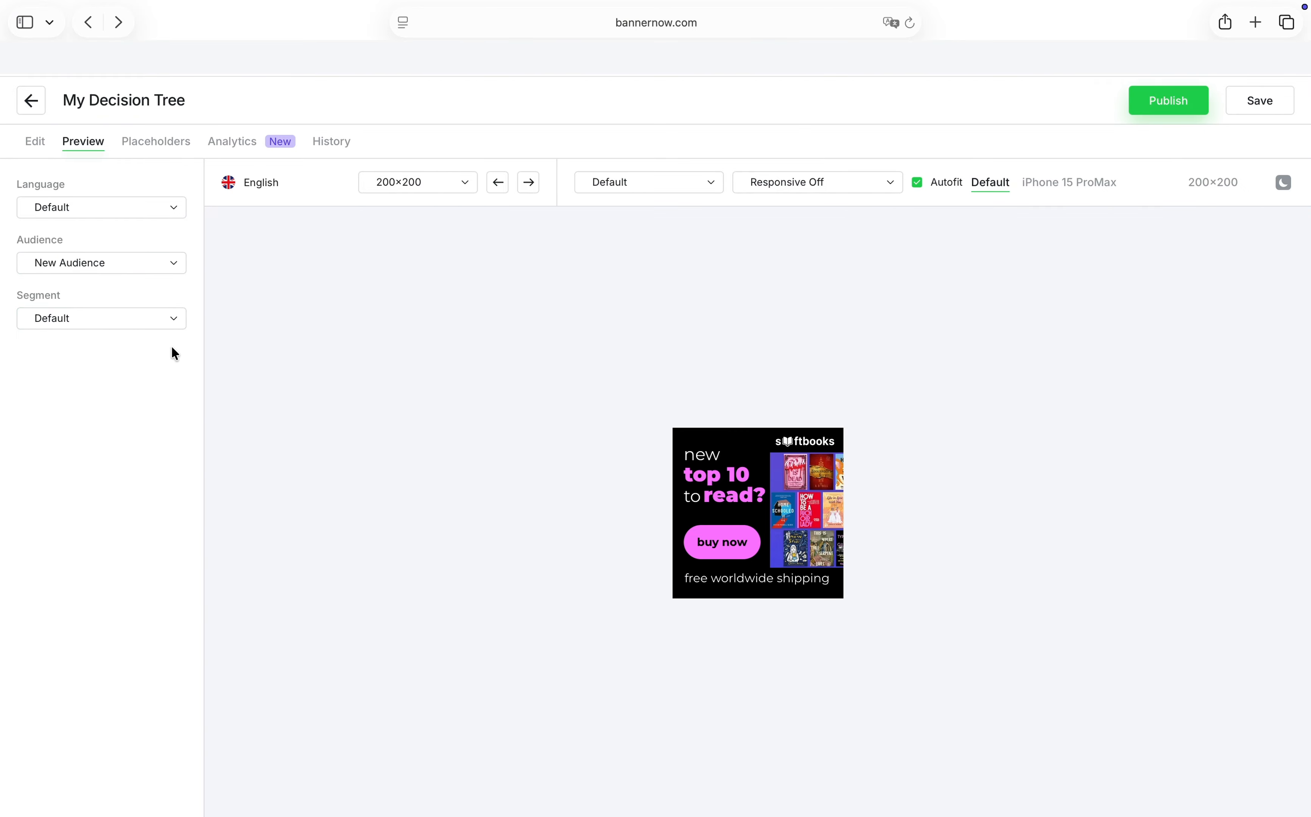
Preview the New Audience banner for the Fantasy, Detective and Horror segments one after another
{"action": "left_click", "coordinate": [173, 328]}
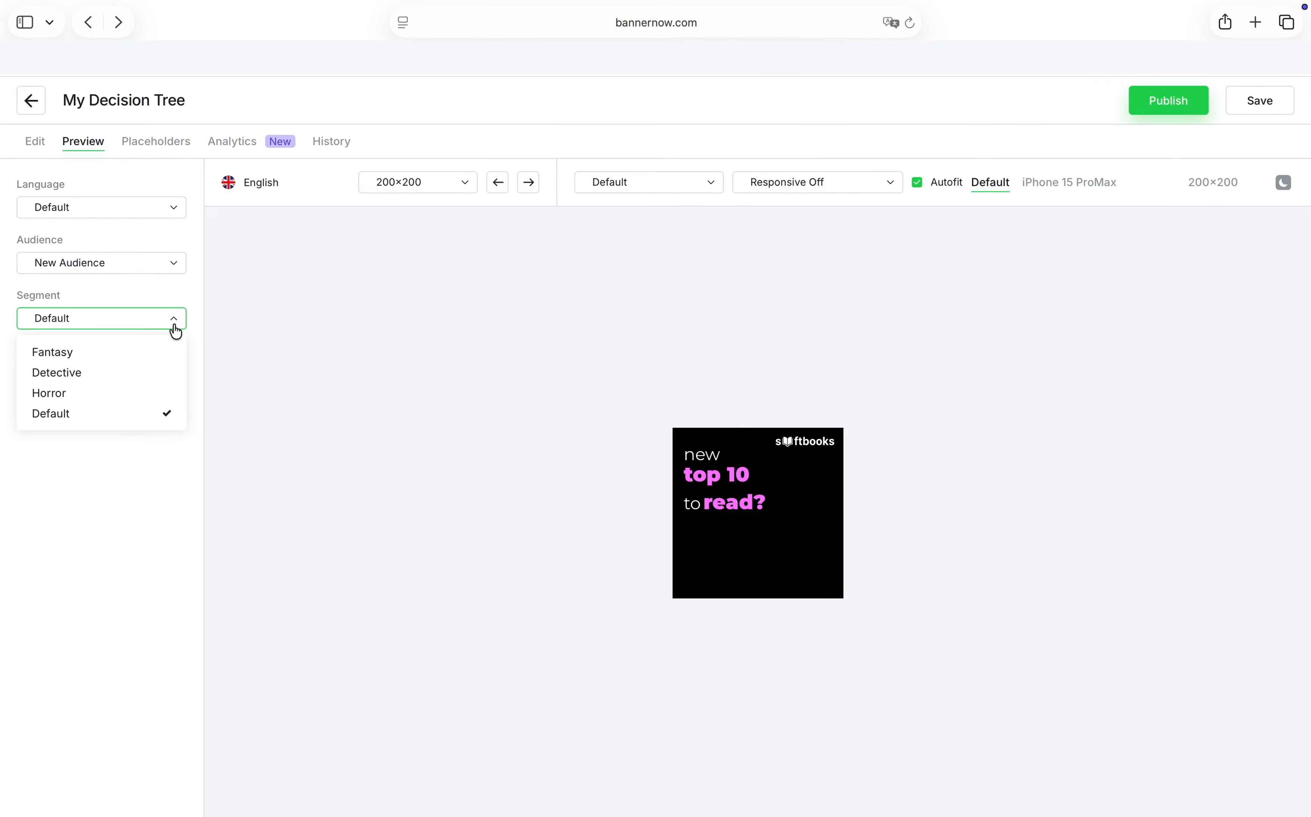
{"action": "left_click", "coordinate": [161, 352]}
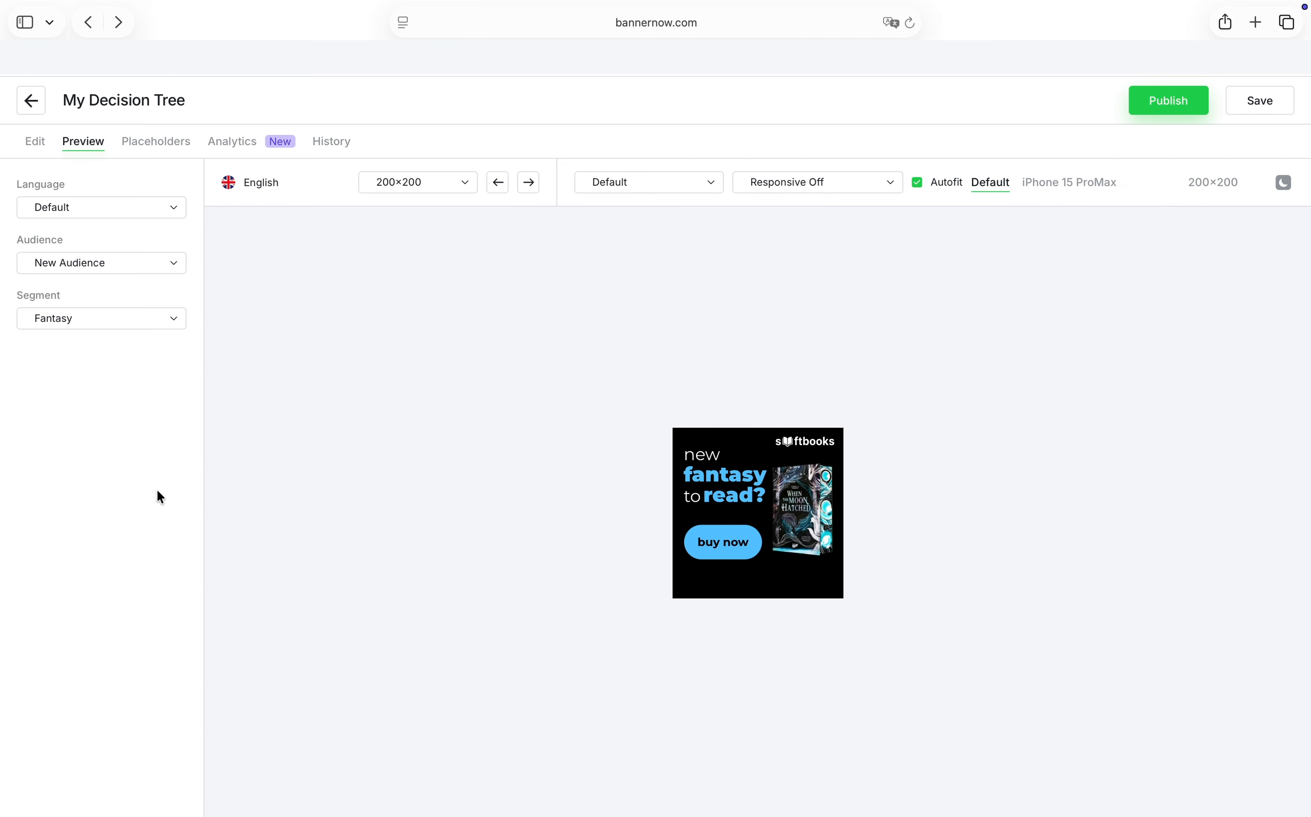
{"action": "left_click", "coordinate": [153, 327]}
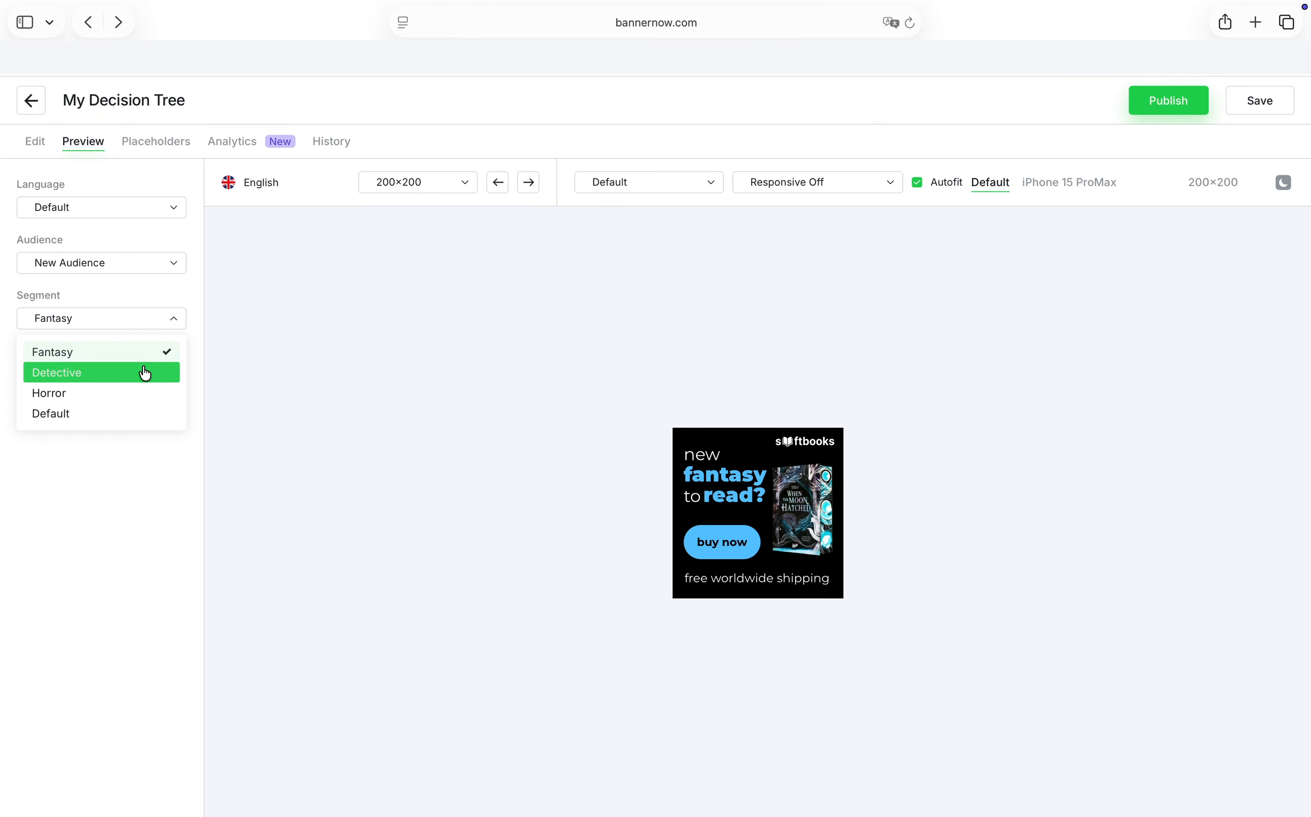
{"action": "left_click", "coordinate": [145, 373]}
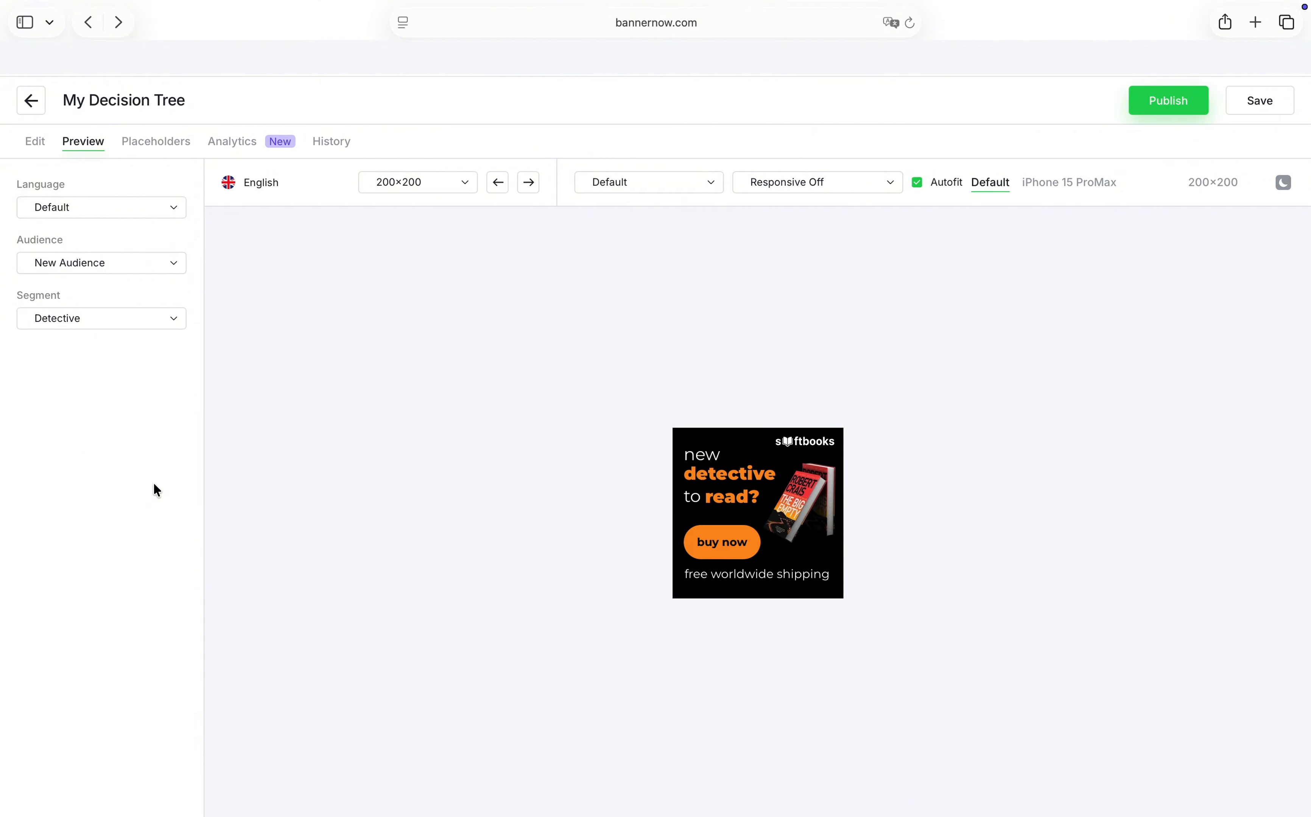
{"action": "left_click", "coordinate": [152, 321]}
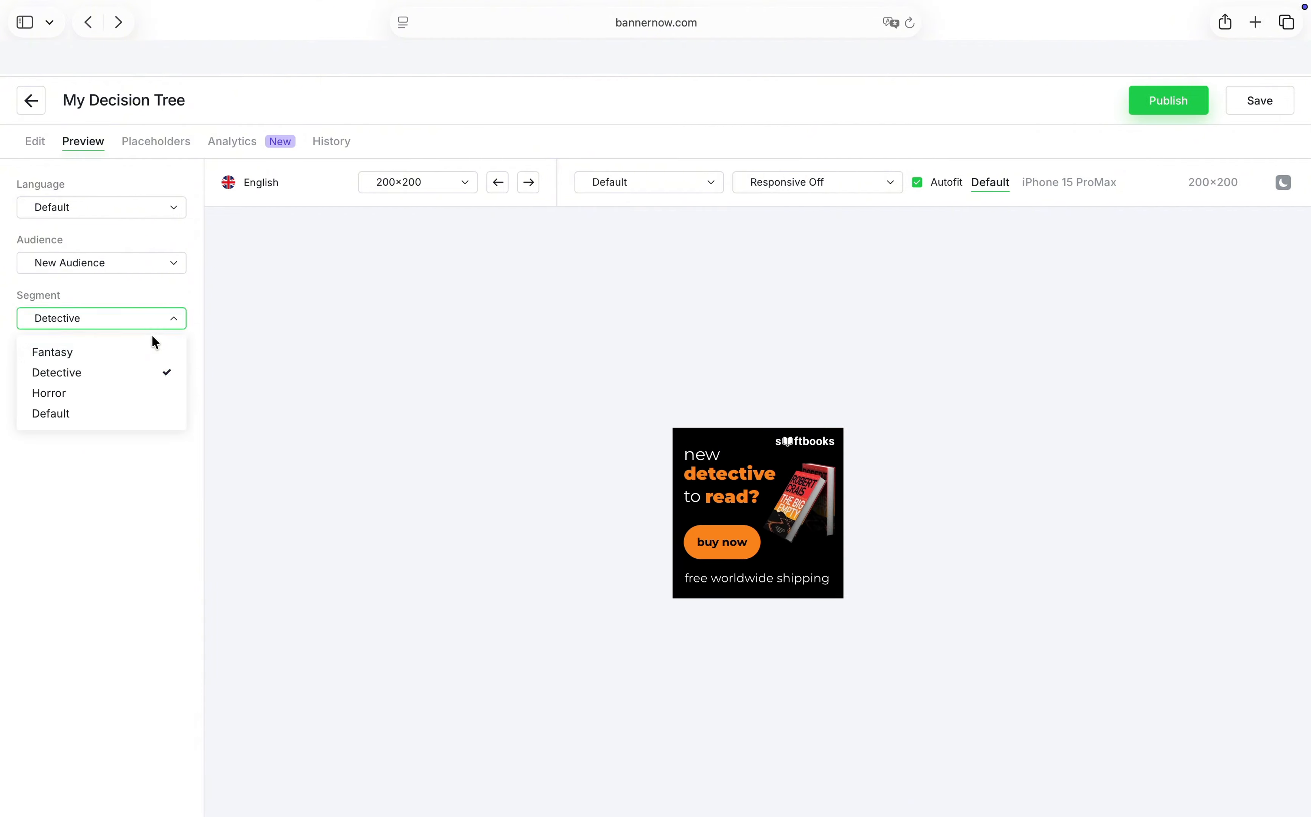
{"action": "left_click", "coordinate": [146, 395]}
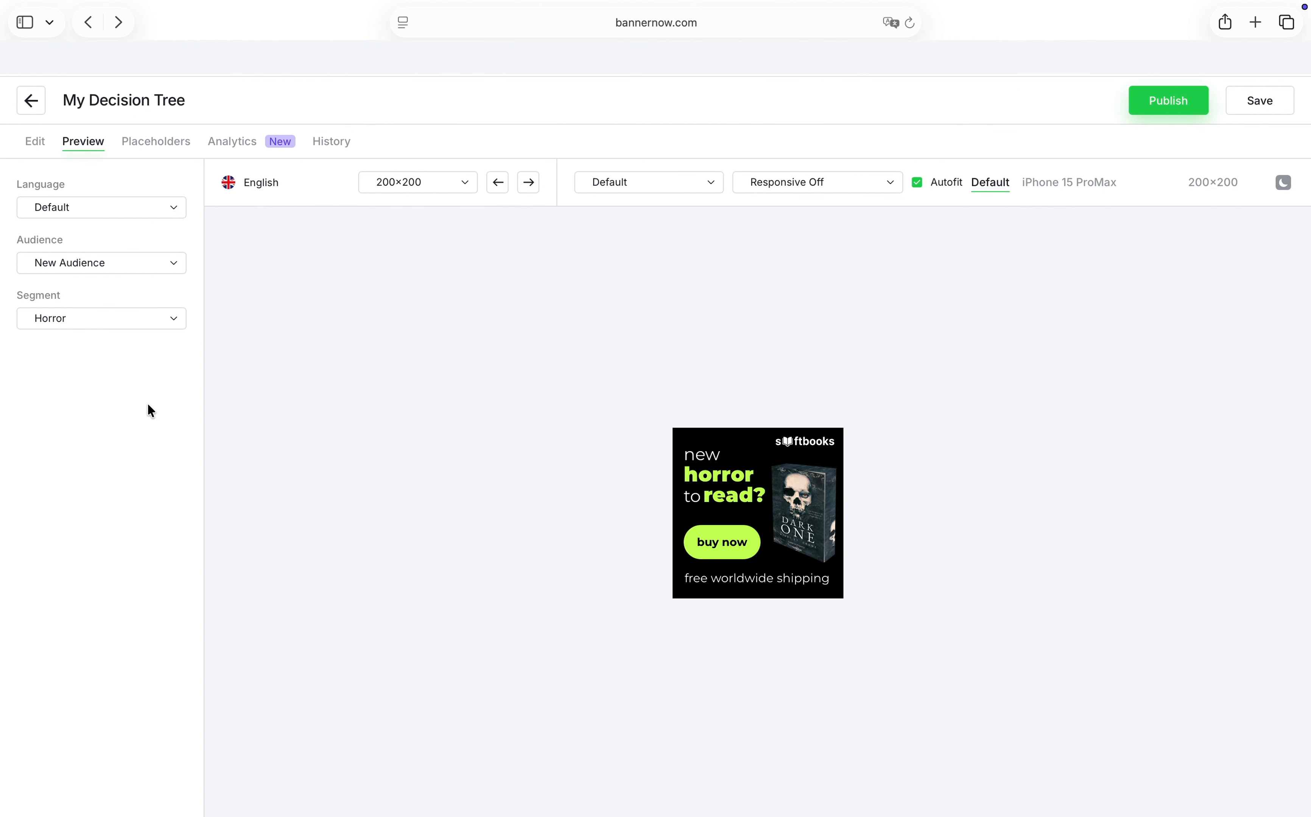
Publish the decision tree's ad tags for the Google AdManager network
{"action": "left_click", "coordinate": [1135, 101]}
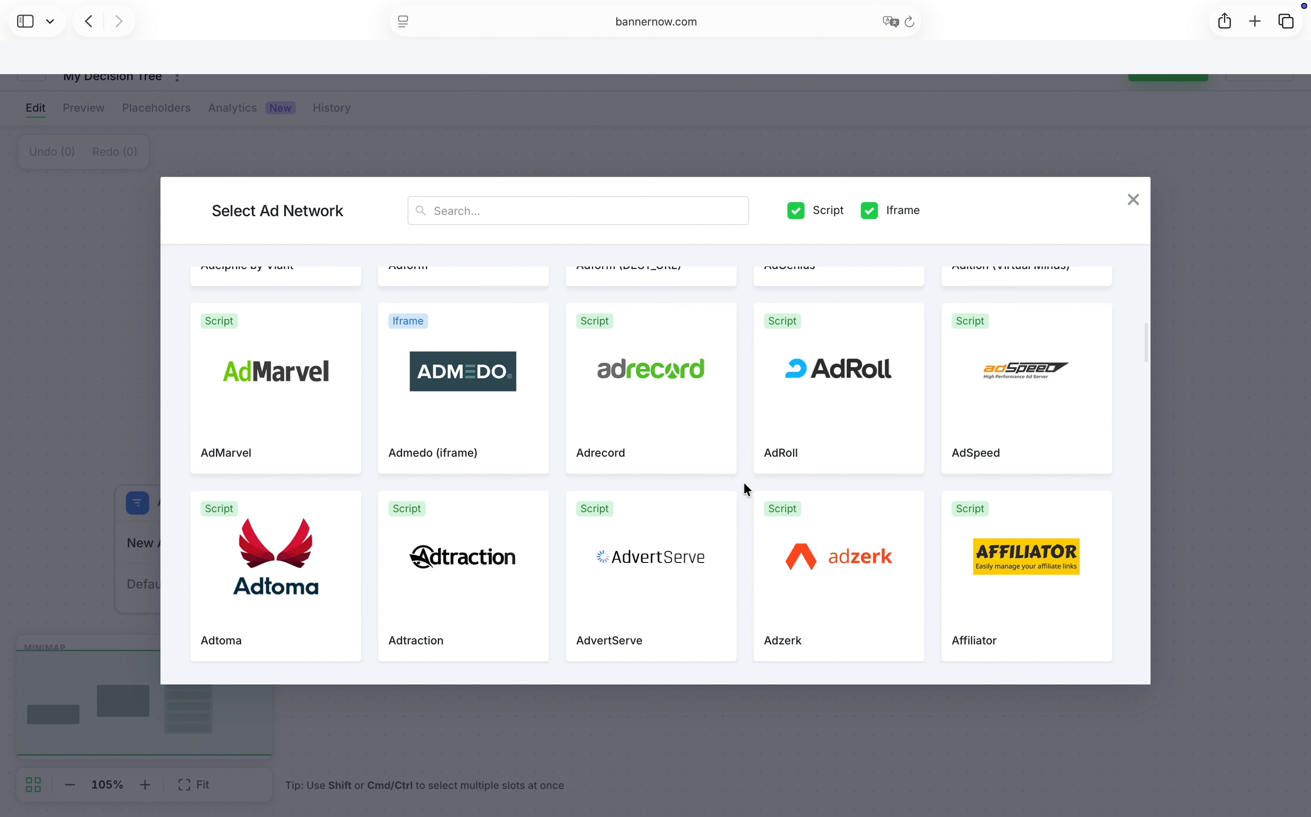
{"action": "scroll", "coordinate": [744, 482], "scroll_direction": "up", "scroll_amount": 10}
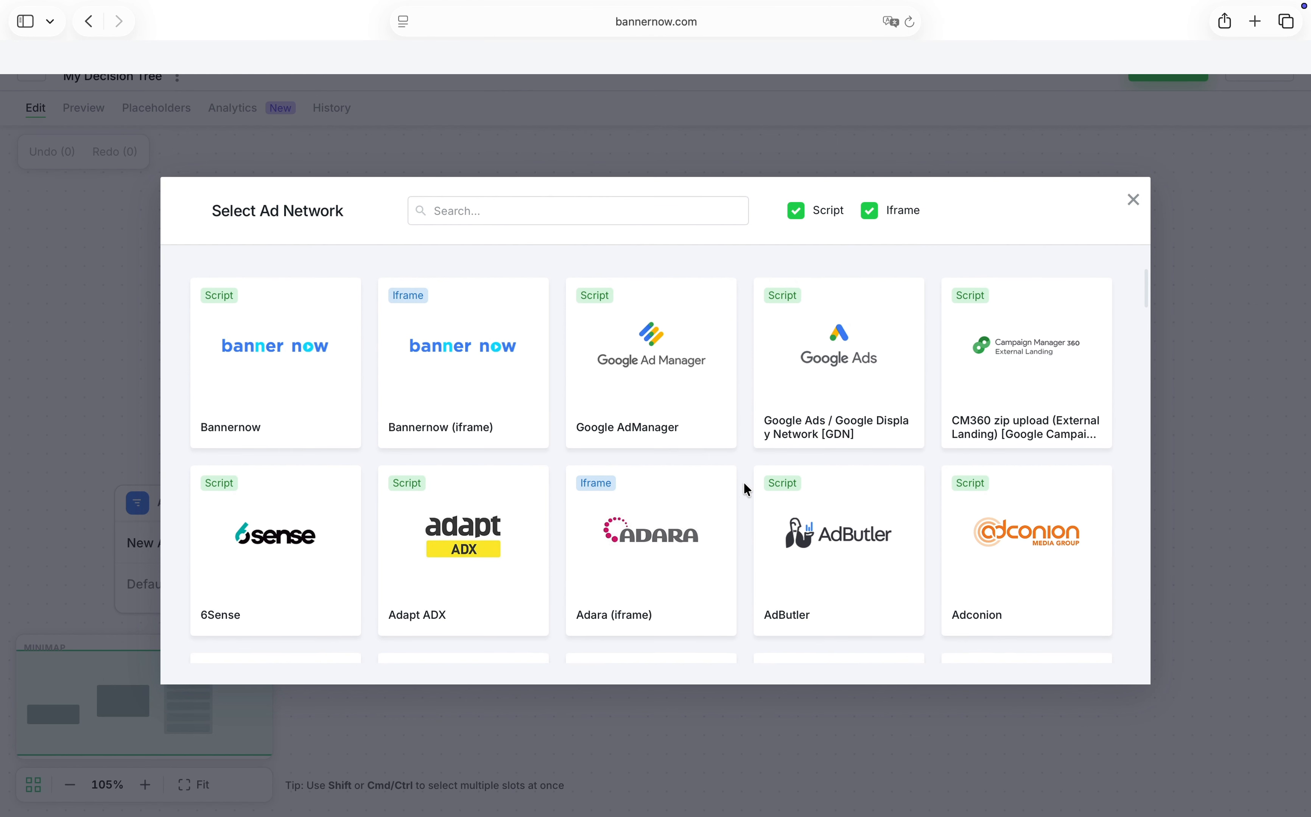
{"action": "left_click", "coordinate": [666, 398]}
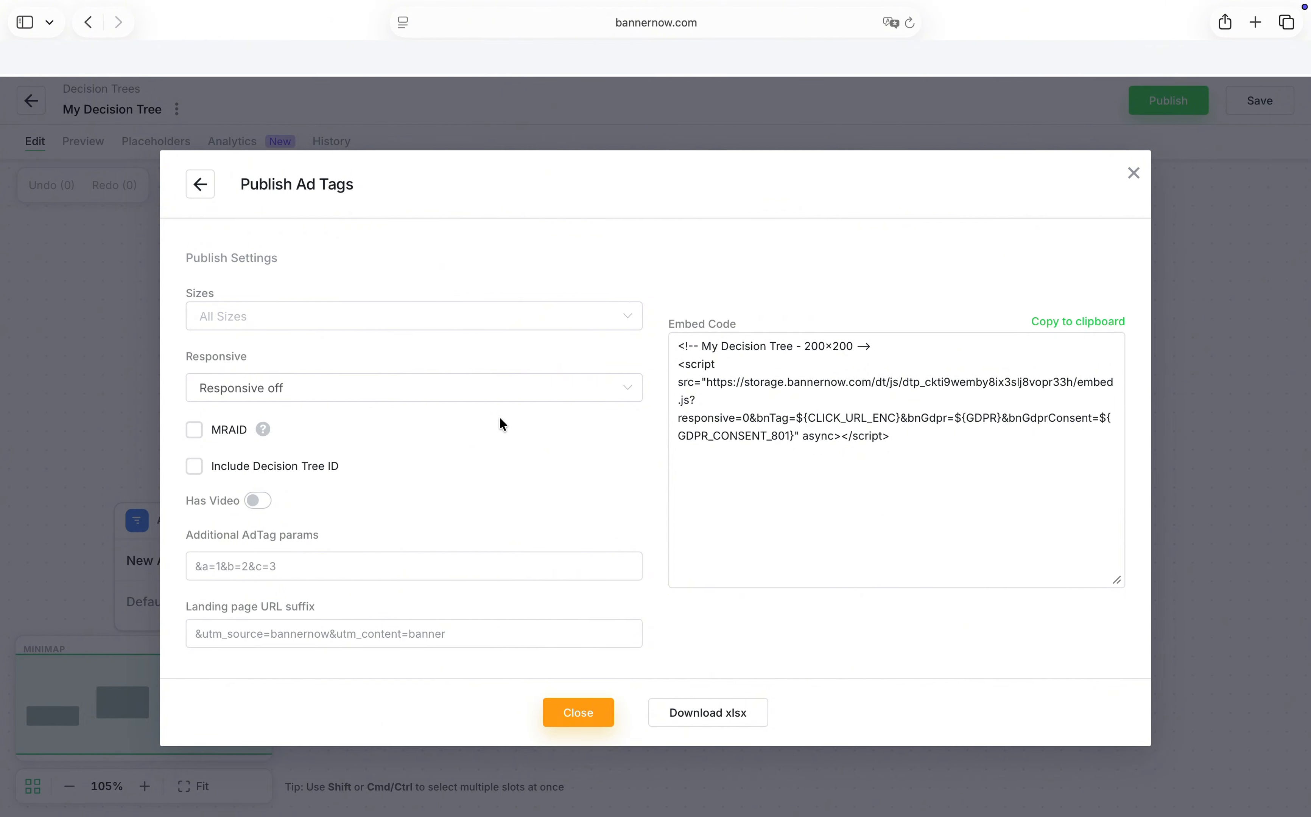
Copy the decision tree's complete 200×200 embed code, including its comment line and script tag
{"action": "left_click", "coordinate": [693, 420]}
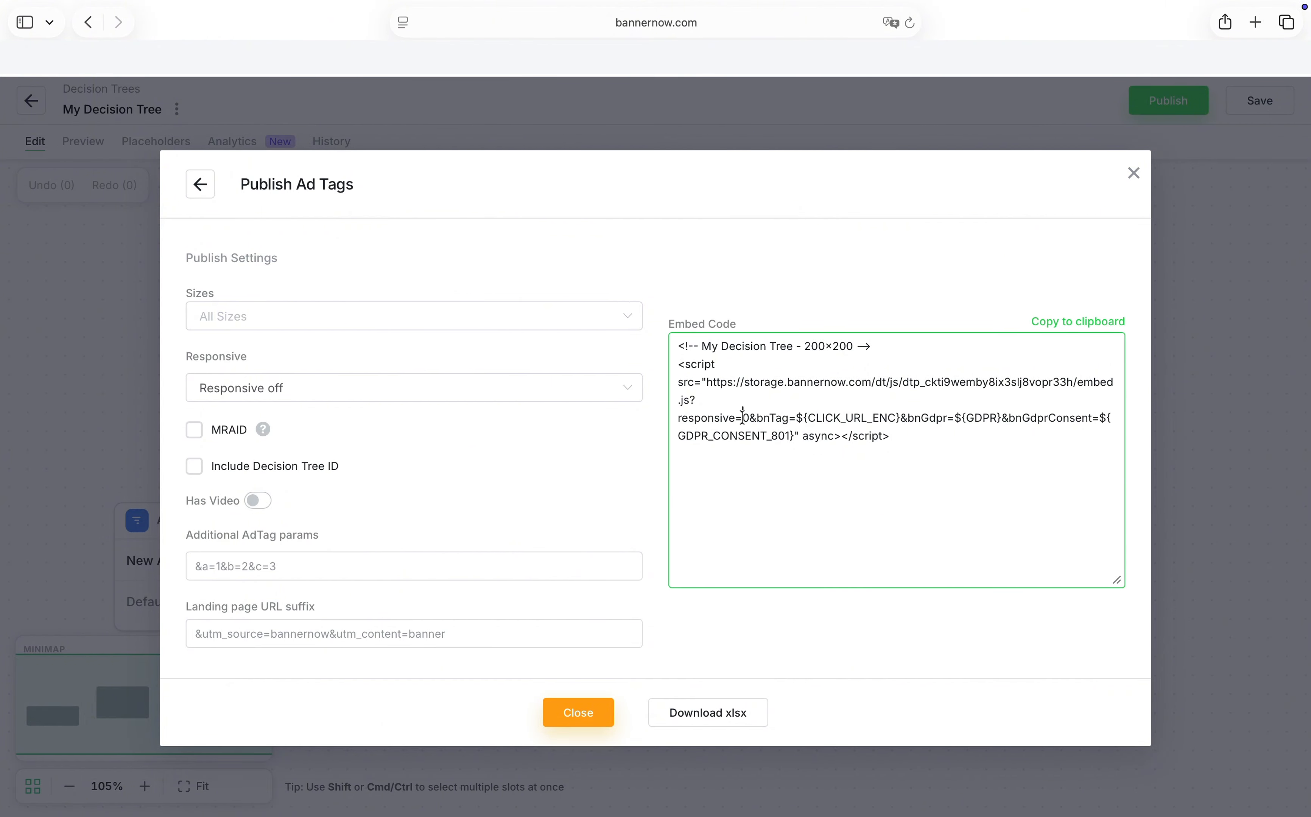
{"action": "left_click_drag", "start_coordinate": [743, 418], "coordinate": [793, 418]}
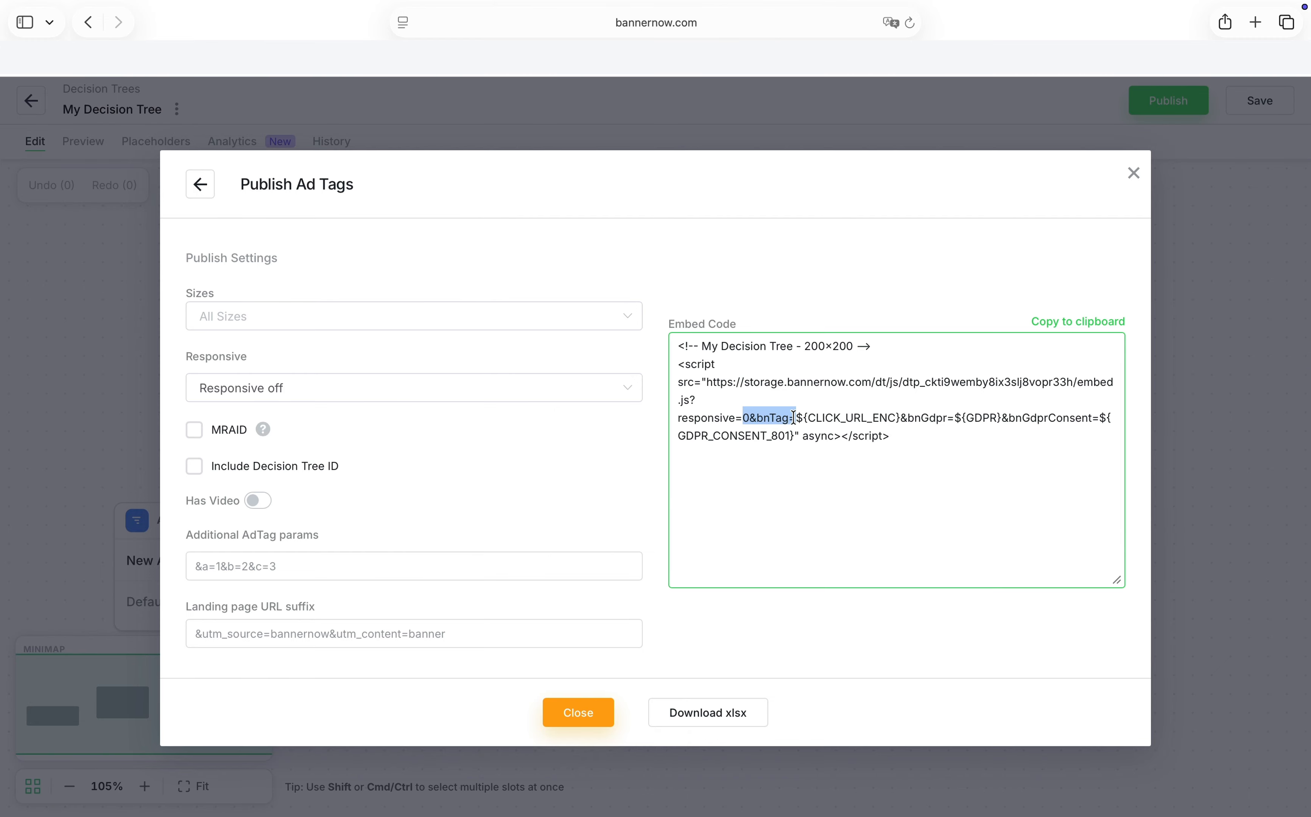
{"action": "left_click", "coordinate": [769, 418]}
{"action": "left_click", "coordinate": [763, 459]}
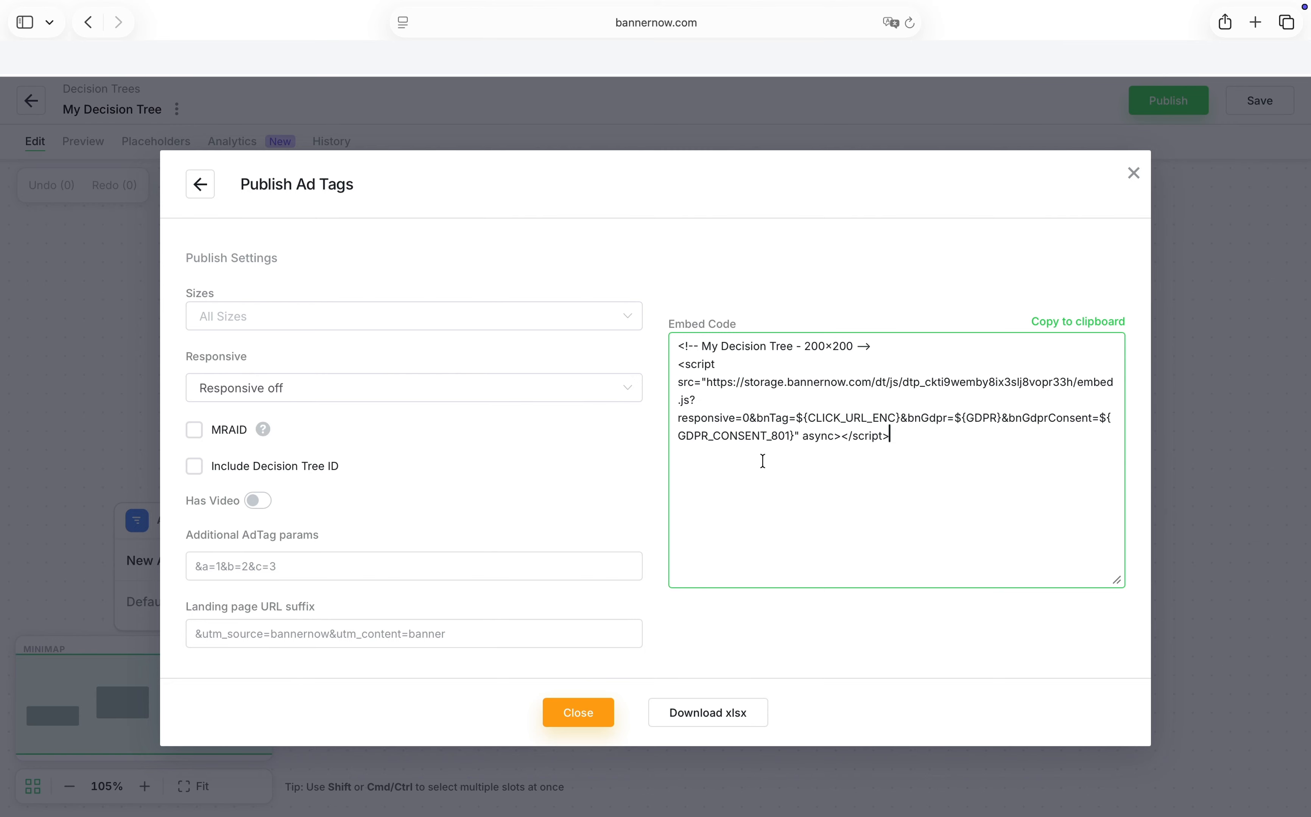
{"action": "left_click_drag", "start_coordinate": [915, 436], "coordinate": [659, 335]}
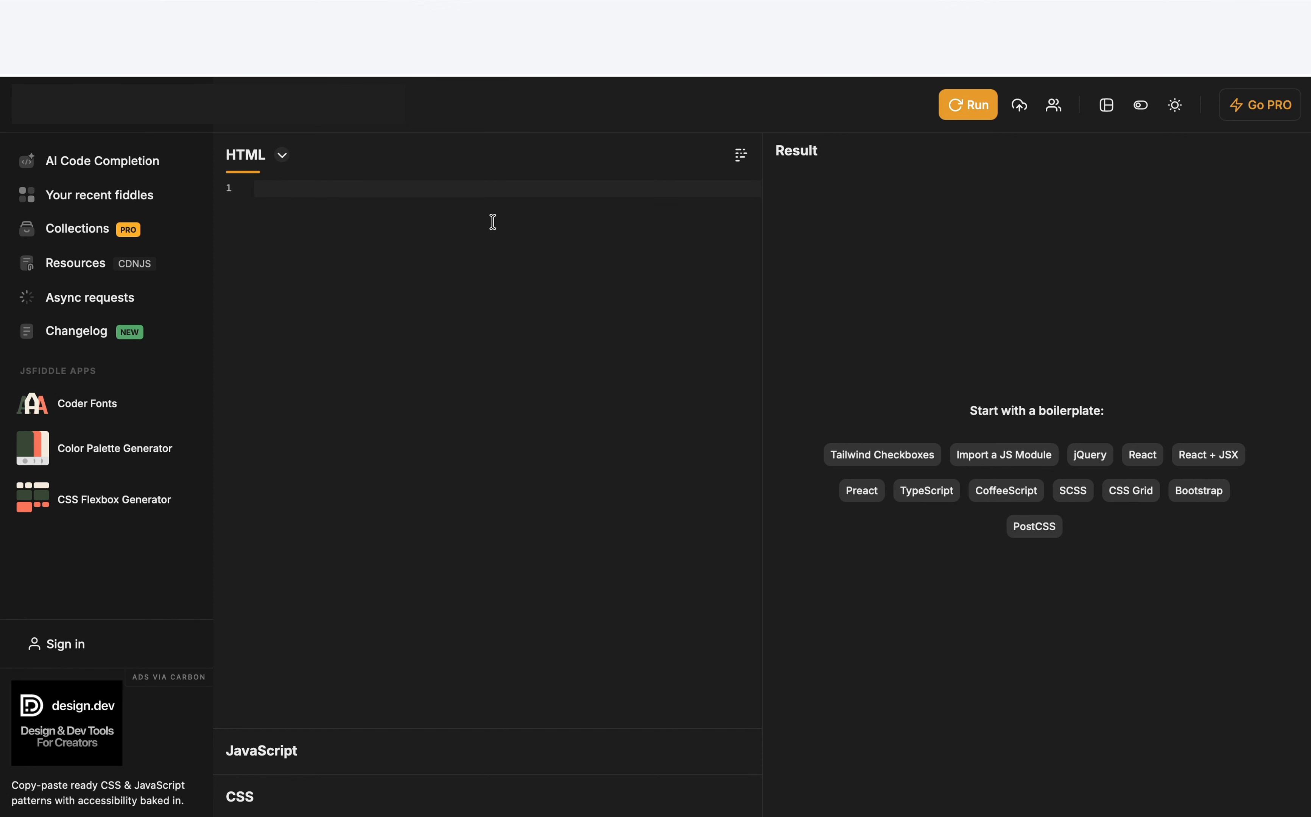
Paste the embed code into the HTML pane in JSFiddle, insert "&segment=Fantasy" after "responsive=0" and run it
{"action": "type", "text": "<!-- My Decision Tree - 200x200 --> <script src=\"https://storage.bannernow.com/dt/js/dtp_ckti9wemby8ix3slj8vopr33h/embed.js?responsive=0&bnTag=${CLICK_URL_ENC}&bnGdpr=${GDPR}&bnGdprConsent=${GDPR_CONSENT_801}\" async></script>"}
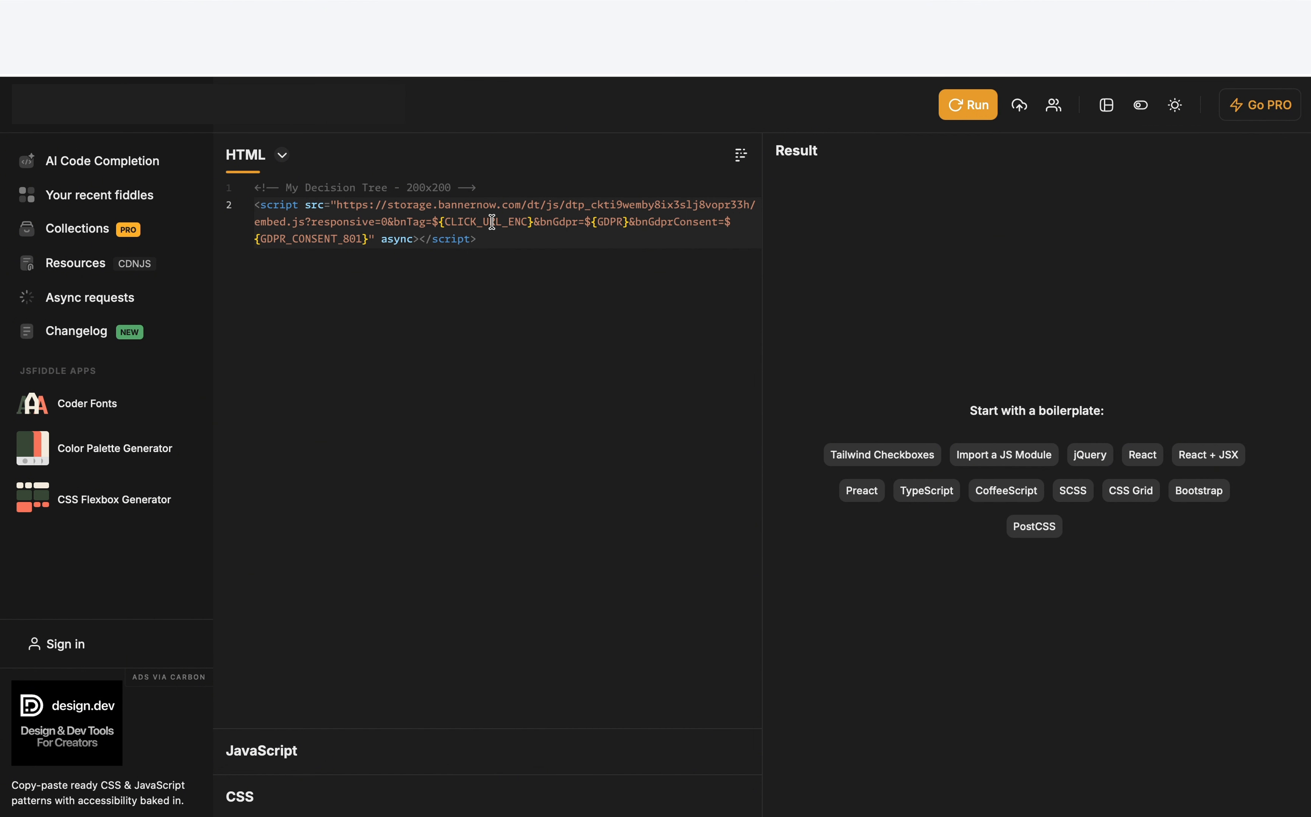
{"action": "left_click", "coordinate": [387, 222]}
{"action": "type", "text": "&segment="}
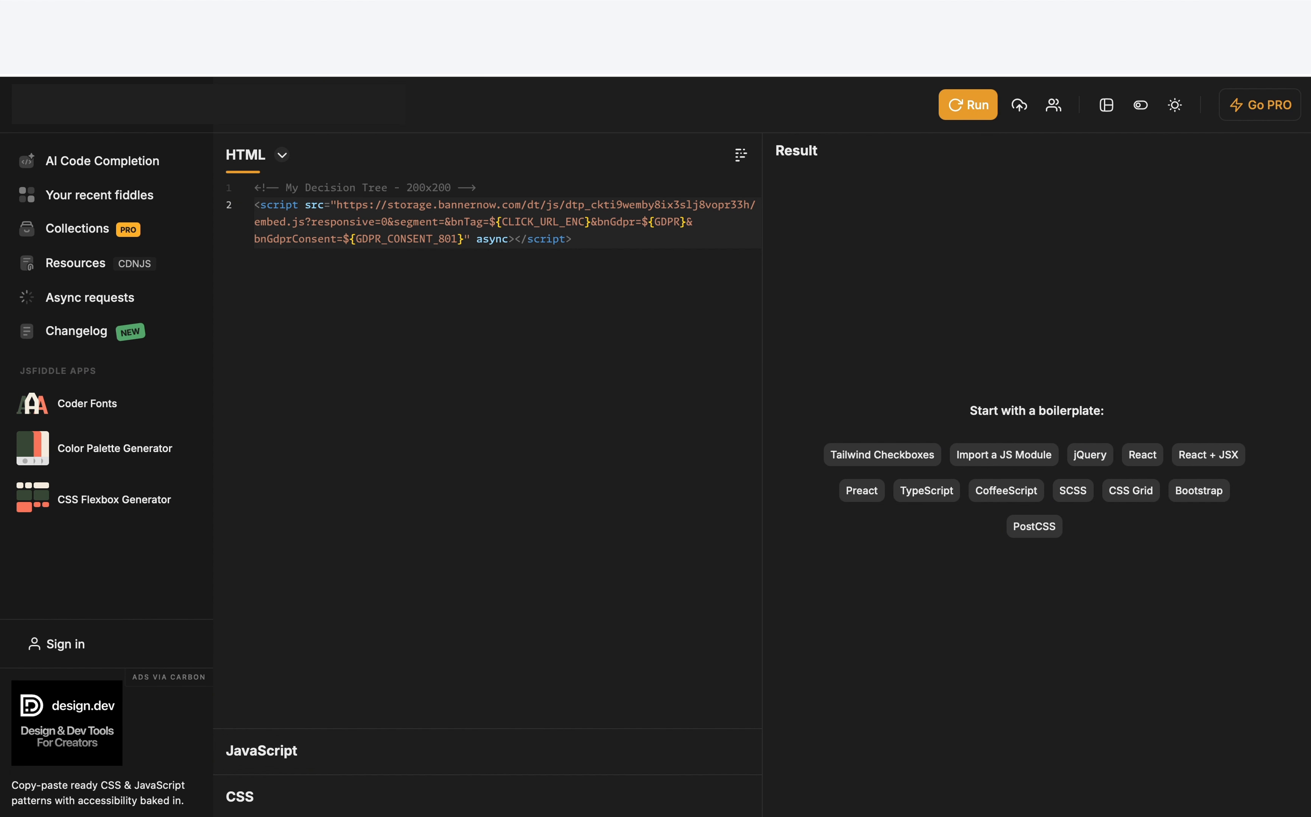
{"action": "type", "text": "Fantasy"}
{"action": "left_click", "coordinate": [950, 120]}
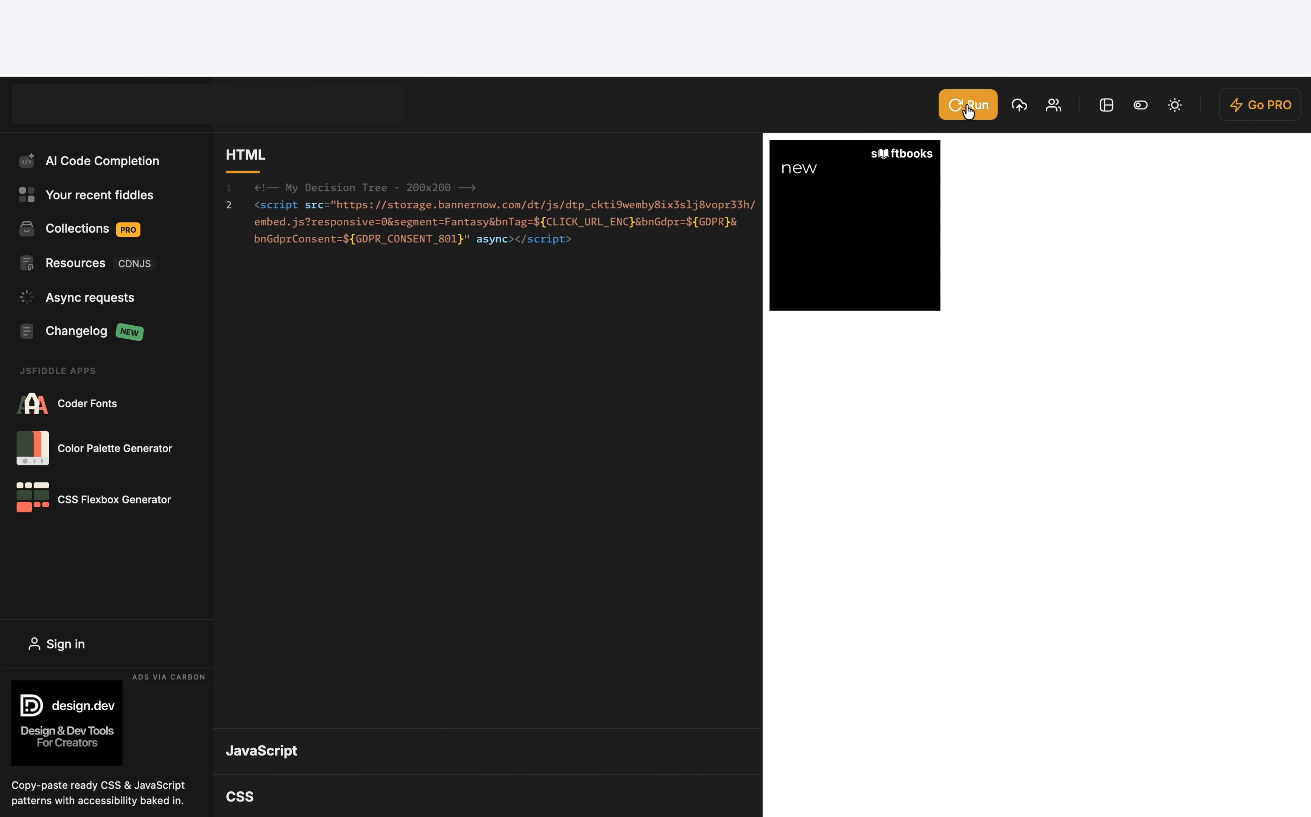
Change the segment parameter in the script URL to Detective and run the code
{"action": "double_click", "coordinate": [470, 220]}
{"action": "type", "text": "Detective"}
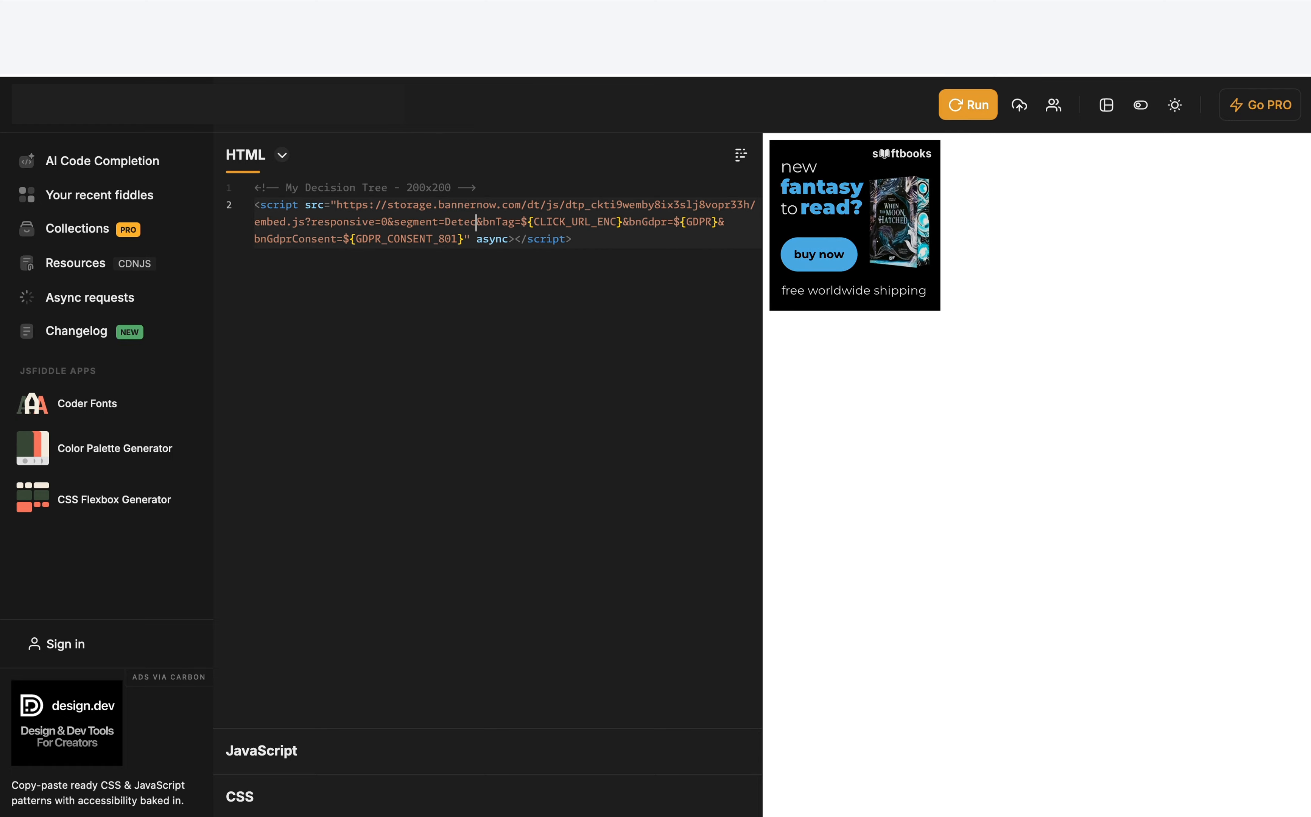
{"action": "left_click", "coordinate": [967, 105]}
{"action": "left_click", "coordinate": [979, 106]}
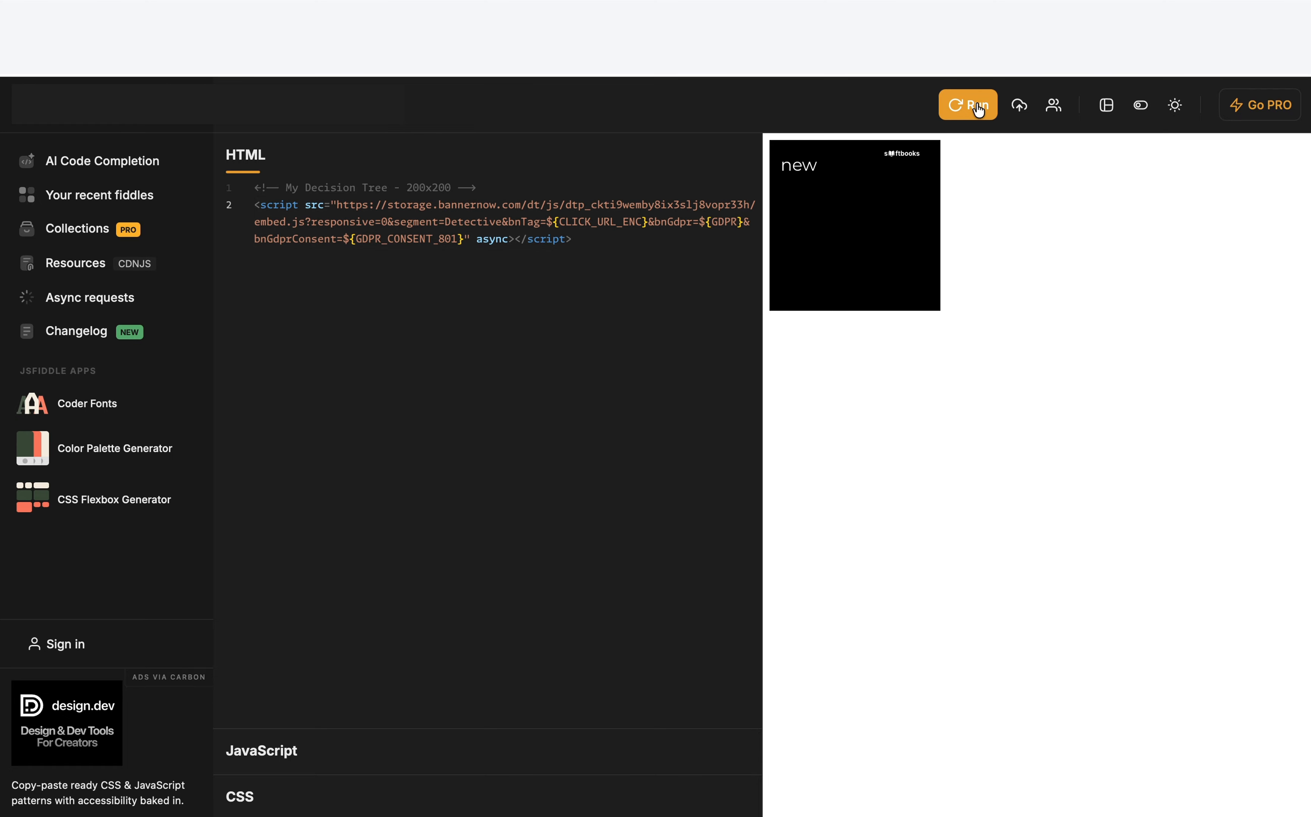
Run the code with the segment parameter set to Horror, and again with its value removed
{"action": "double_click", "coordinate": [476, 222]}
{"action": "type", "text": "Horror"}
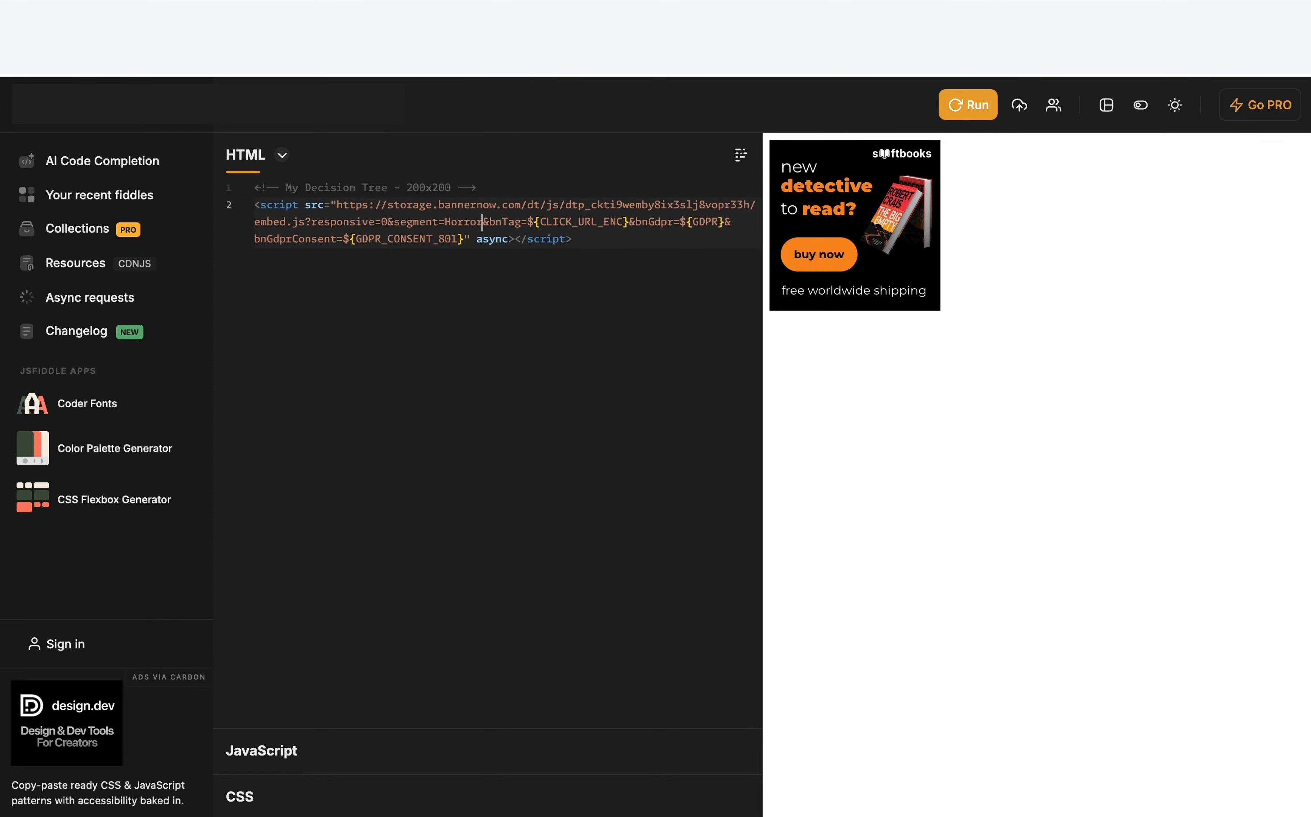
{"action": "left_click", "coordinate": [967, 112]}
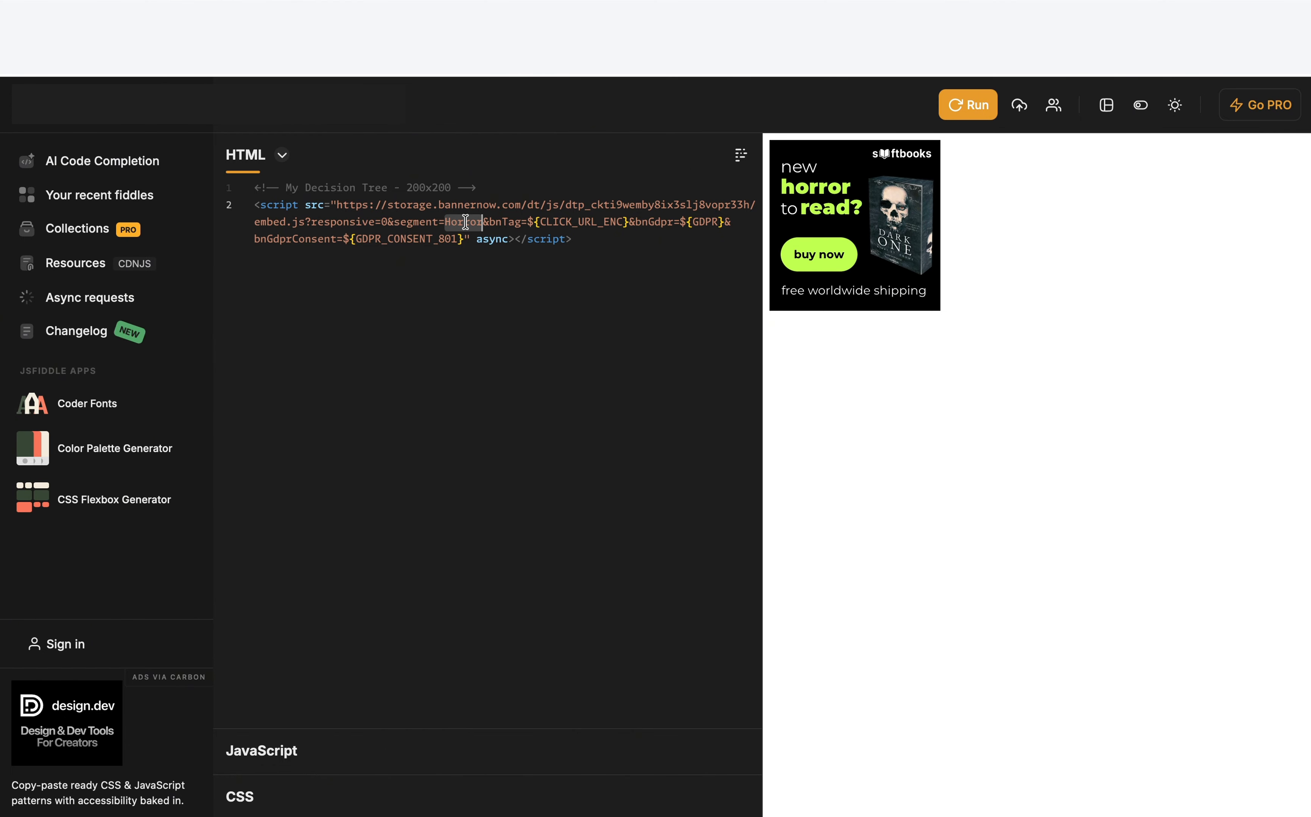
{"action": "key", "text": "BackSpace"}
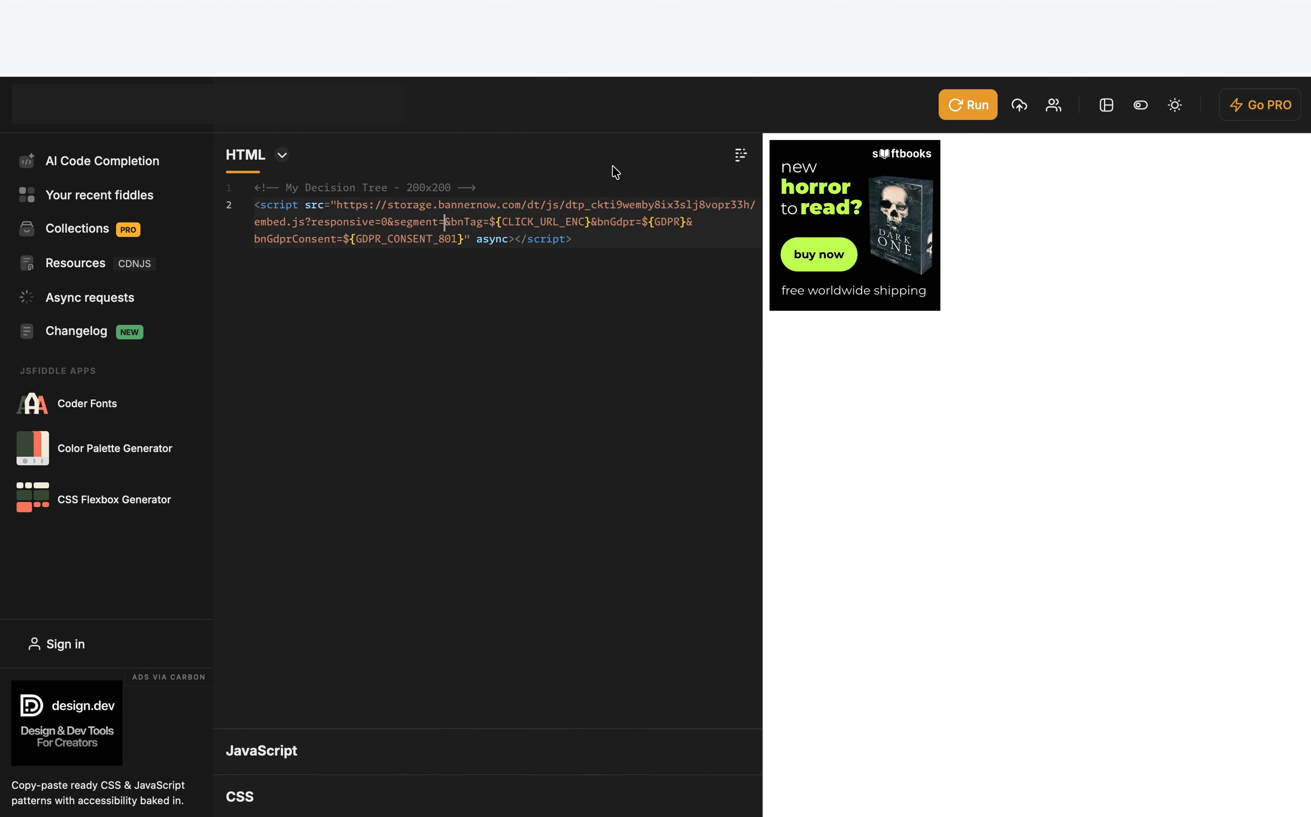
{"action": "left_click", "coordinate": [981, 109]}
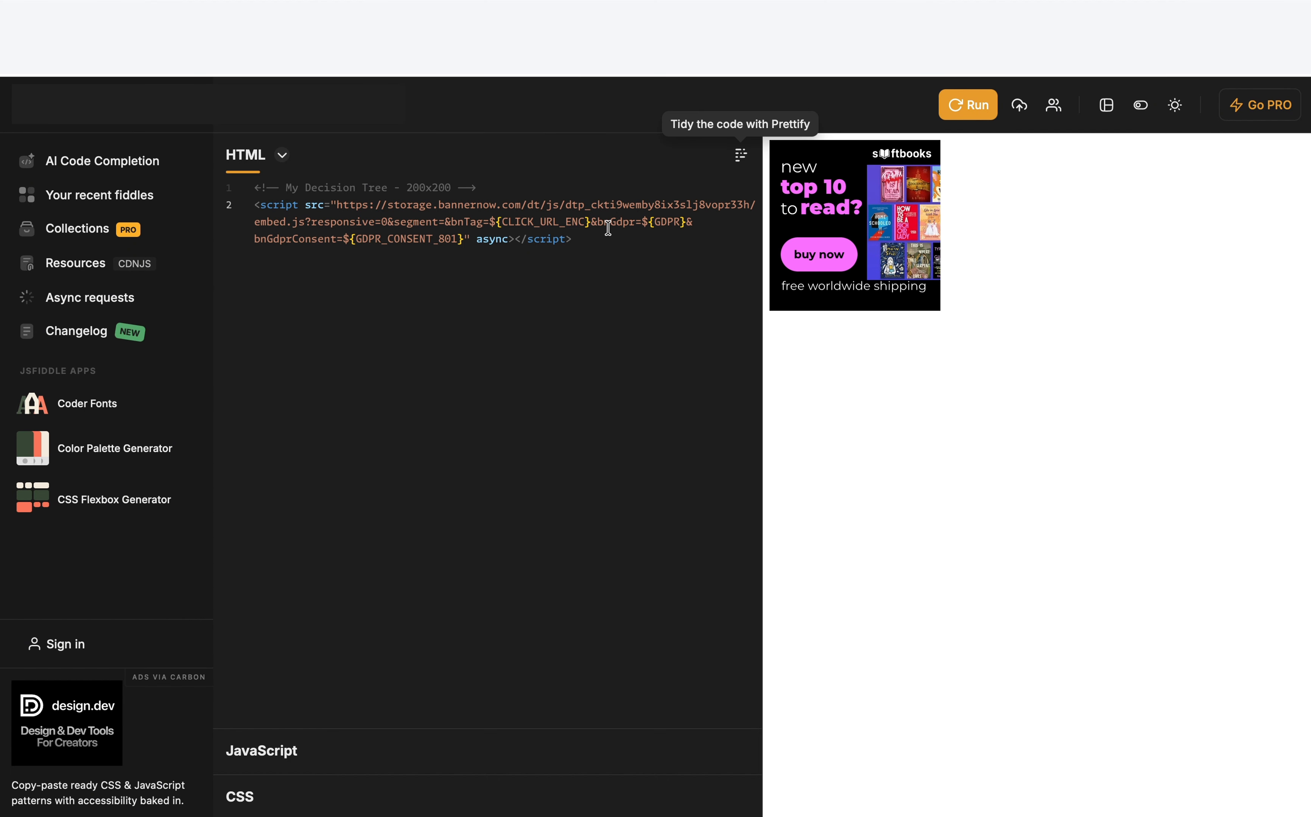
Add three copies of the script tag with an empty segment value below the original, separated by blank lines
{"action": "left_click", "coordinate": [588, 241]}
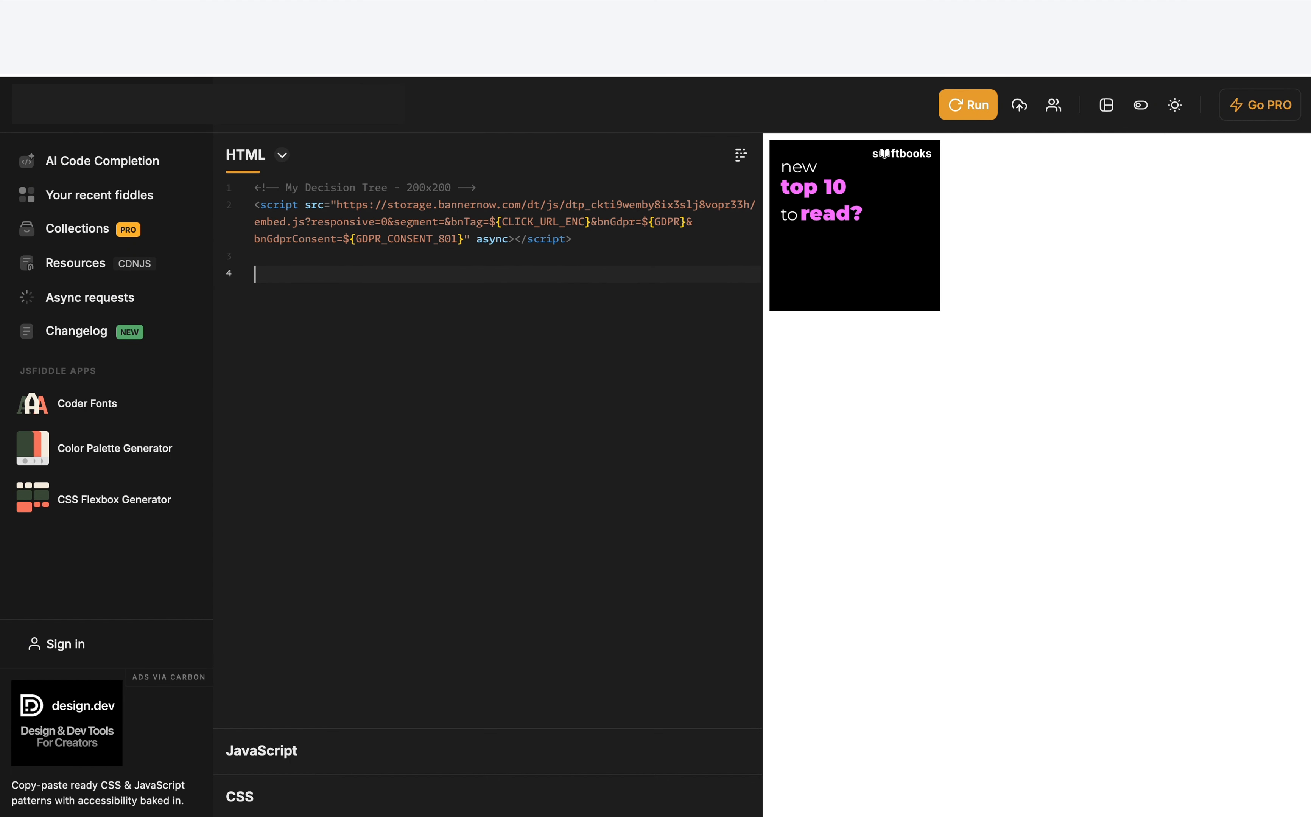
{"action": "type", "text": "<script src=\"https://storage.bannernow.com/dt/js/dtp_ckti9wemby8ix3slj8vopr33h/embed.js?responsive=0&segment=&bnTag=${CLICK_URL_ENC}&bnGdpr=${GDPR}&bnGdprConsent=${GDPR_CONSENT_801}\" async></script>"}
{"action": "key", "text": "Return"}
{"action": "key", "text": "Return"}
{"action": "type", "text": "<script src=\"https://storage.bannernow.com/dt/js/dtp_ckti9wemby8ix3slj8vopr33h/embed.js?responsive=0&segment=&bnTag=${CLICK_URL_ENC}&bnGdpr=${GDPR}&bnGdprConsent=${GDPR_CONSENT_801}\" async></script>"}
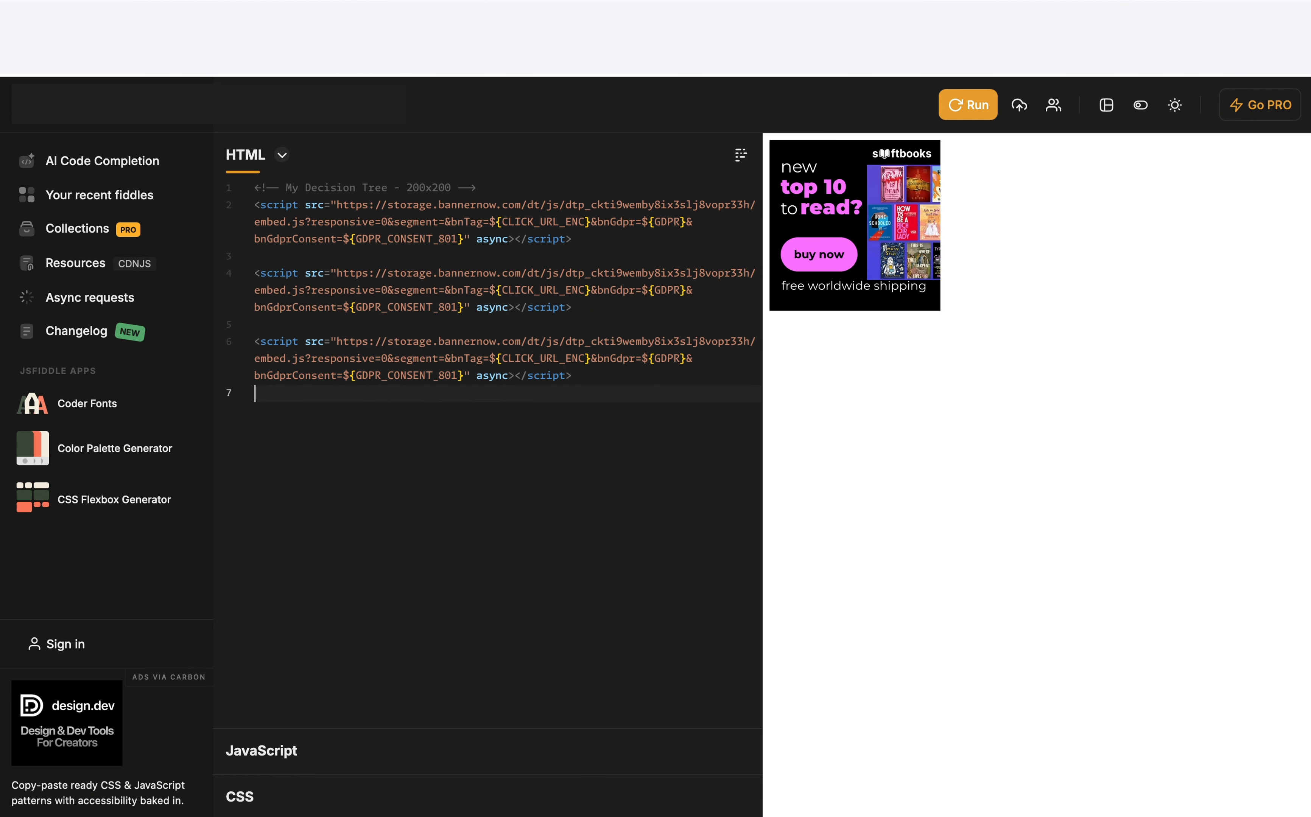
{"action": "key", "text": "Return"}
{"action": "type", "text": "<script src=\"https://storage.bannernow.com/dt/js/dtp_ckti9wemby8ix3slj8vopr33h/embed.js?responsive=0&segment=&bnTag=${CLICK_URL_ENC}&bnGdpr=${GDPR}&bnGdprConsent=${GDPR_CONSENT_801}\" async></script>"}
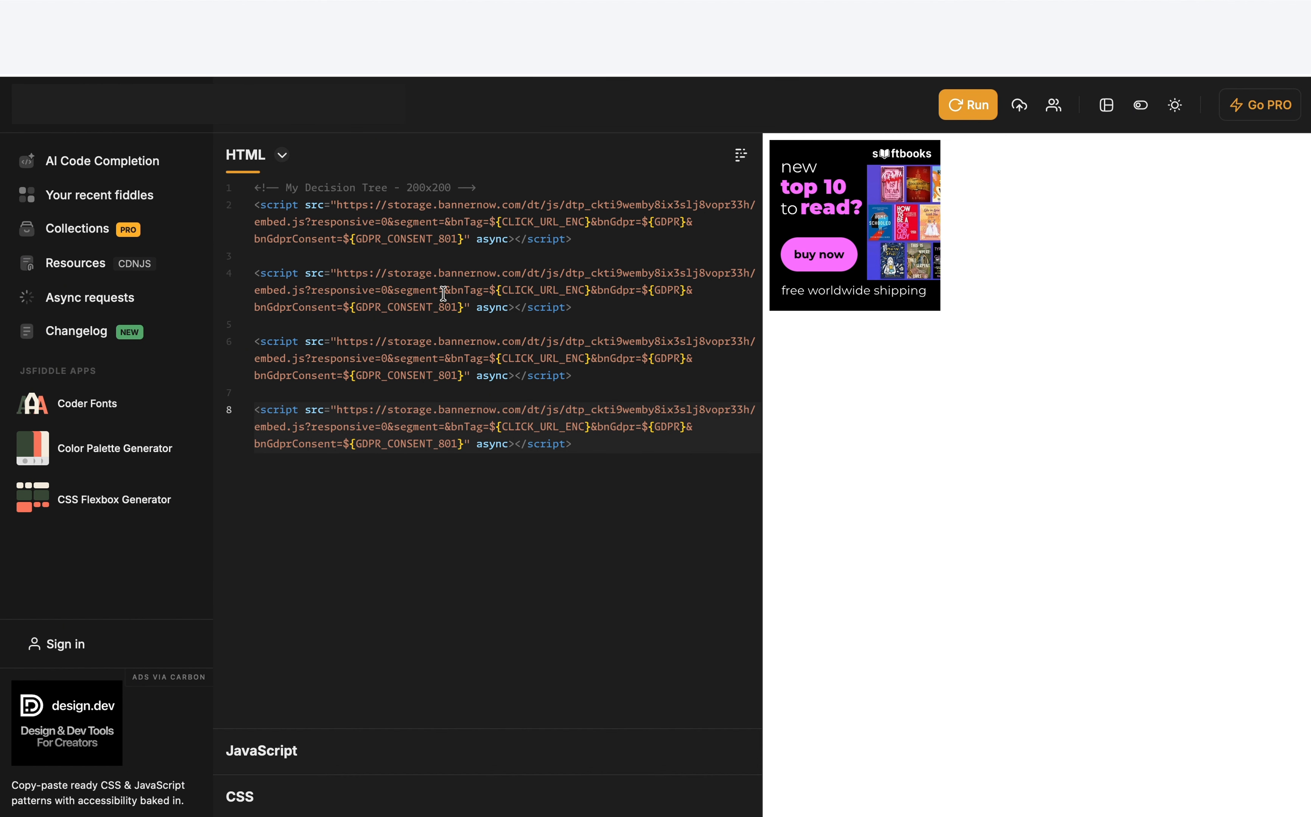
Set the segment values in the second, third and fourth script tags to Fantasy, Detective and Horror, and run the code
{"action": "type", "text": "Fantasy"}
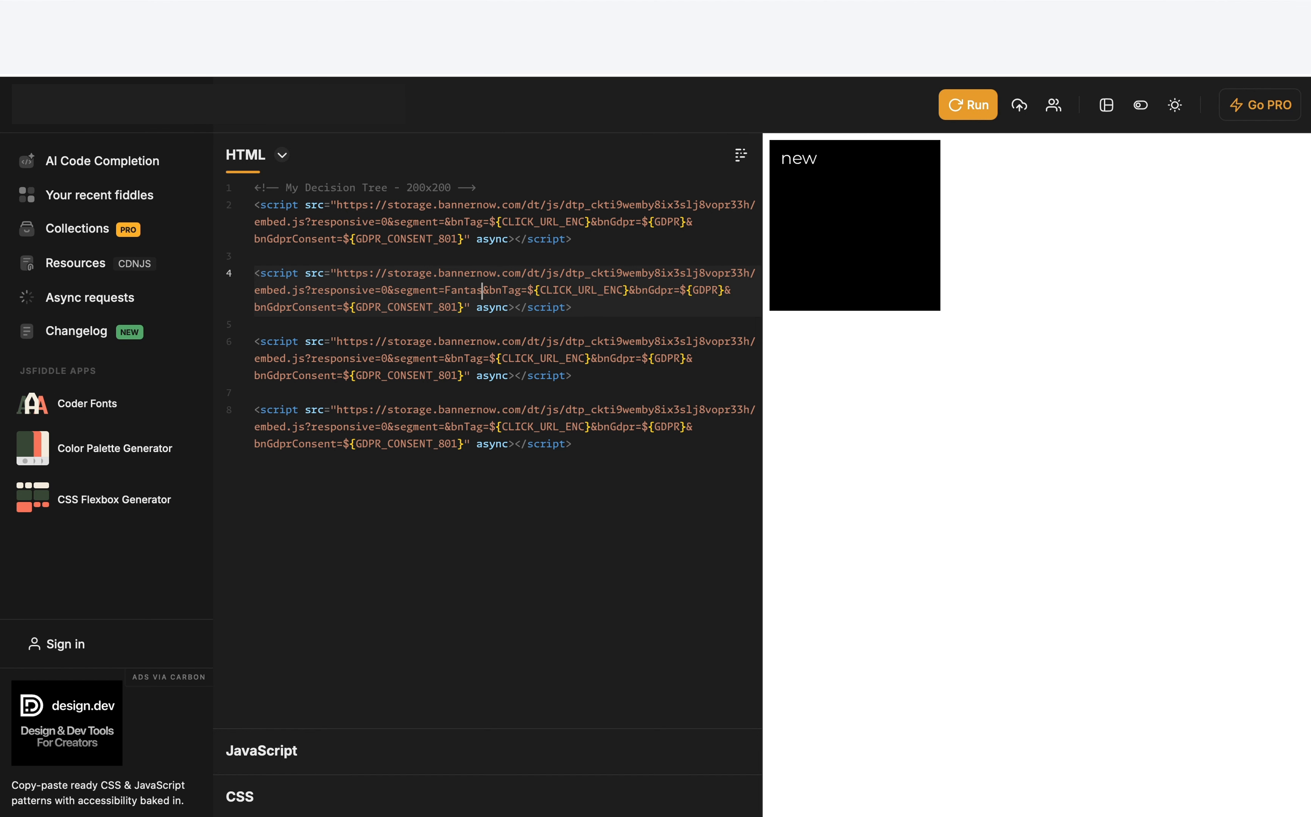
{"action": "type", "text": "Detec"}
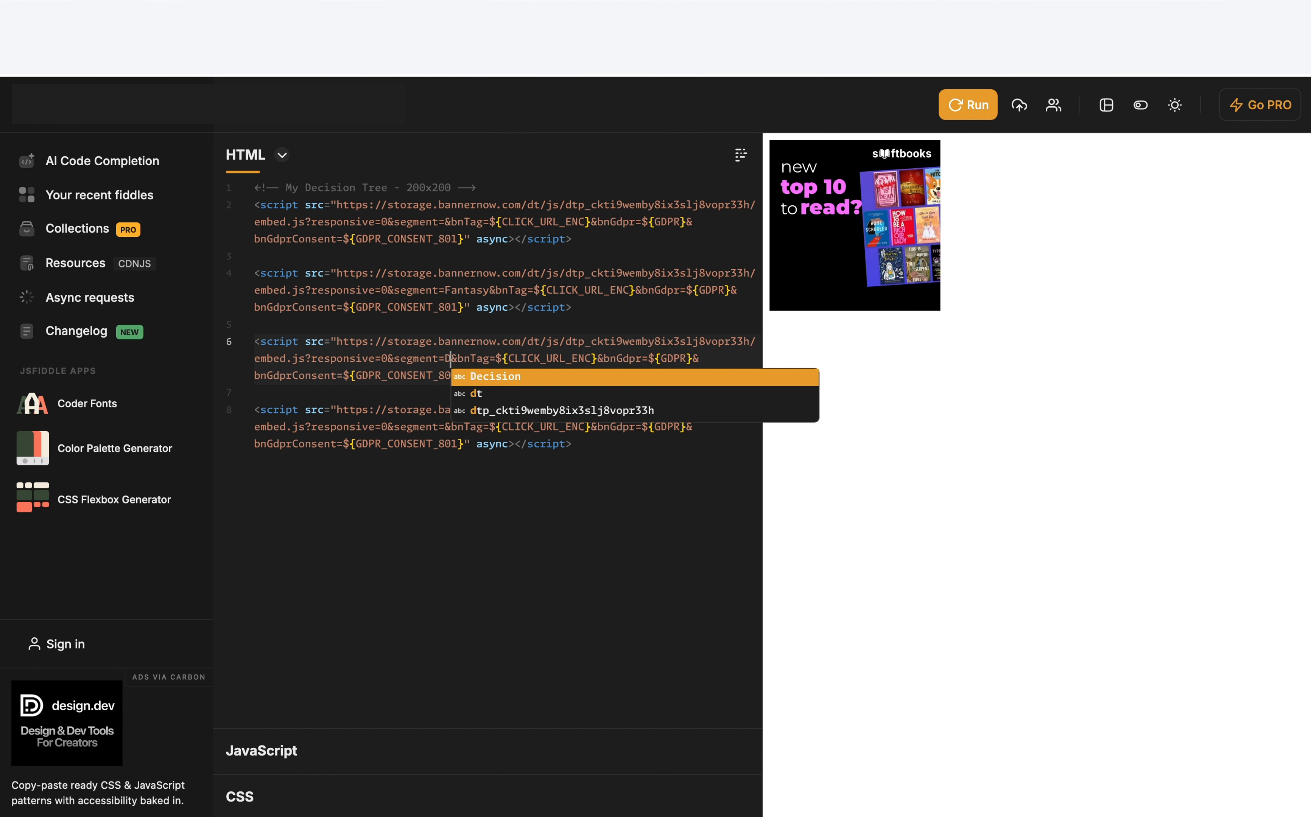
{"action": "type", "text": "tive"}
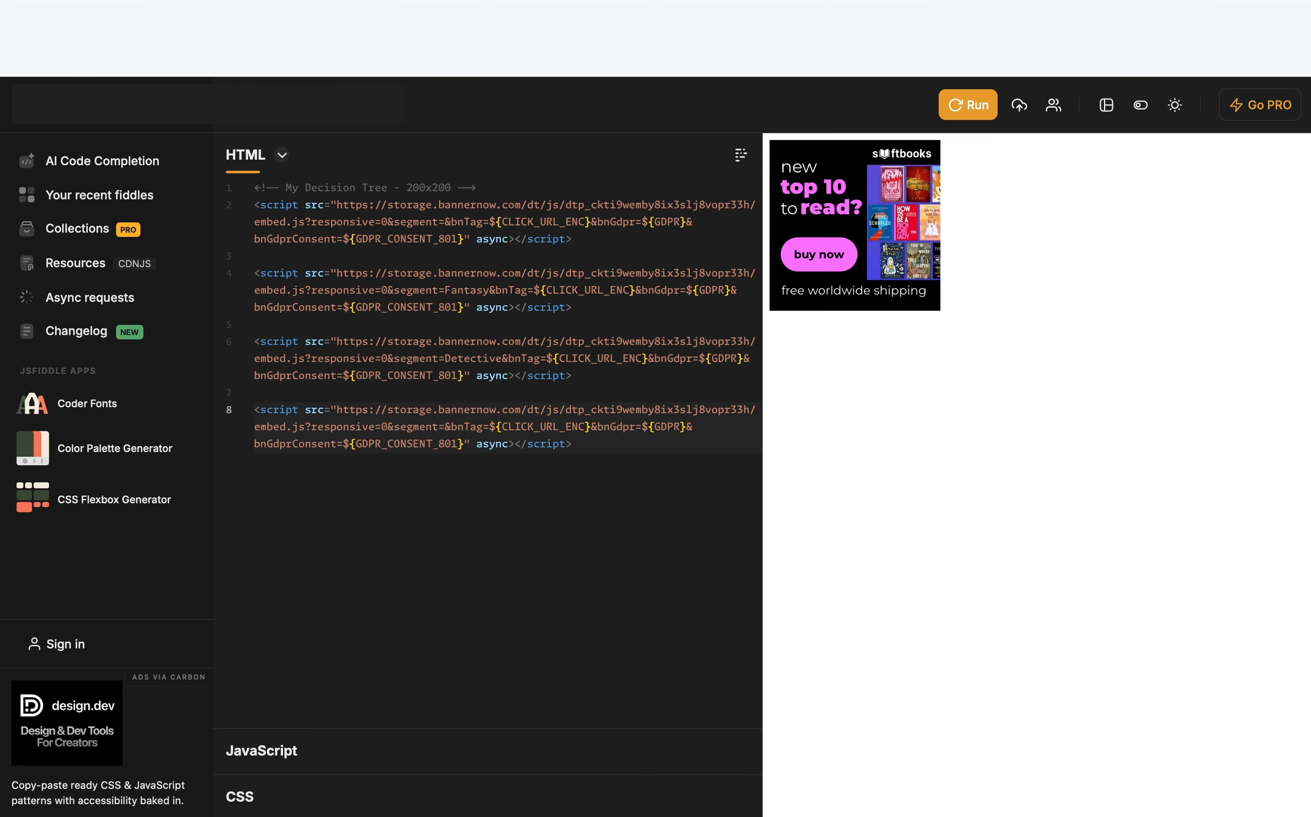
{"action": "type", "text": "Horror"}
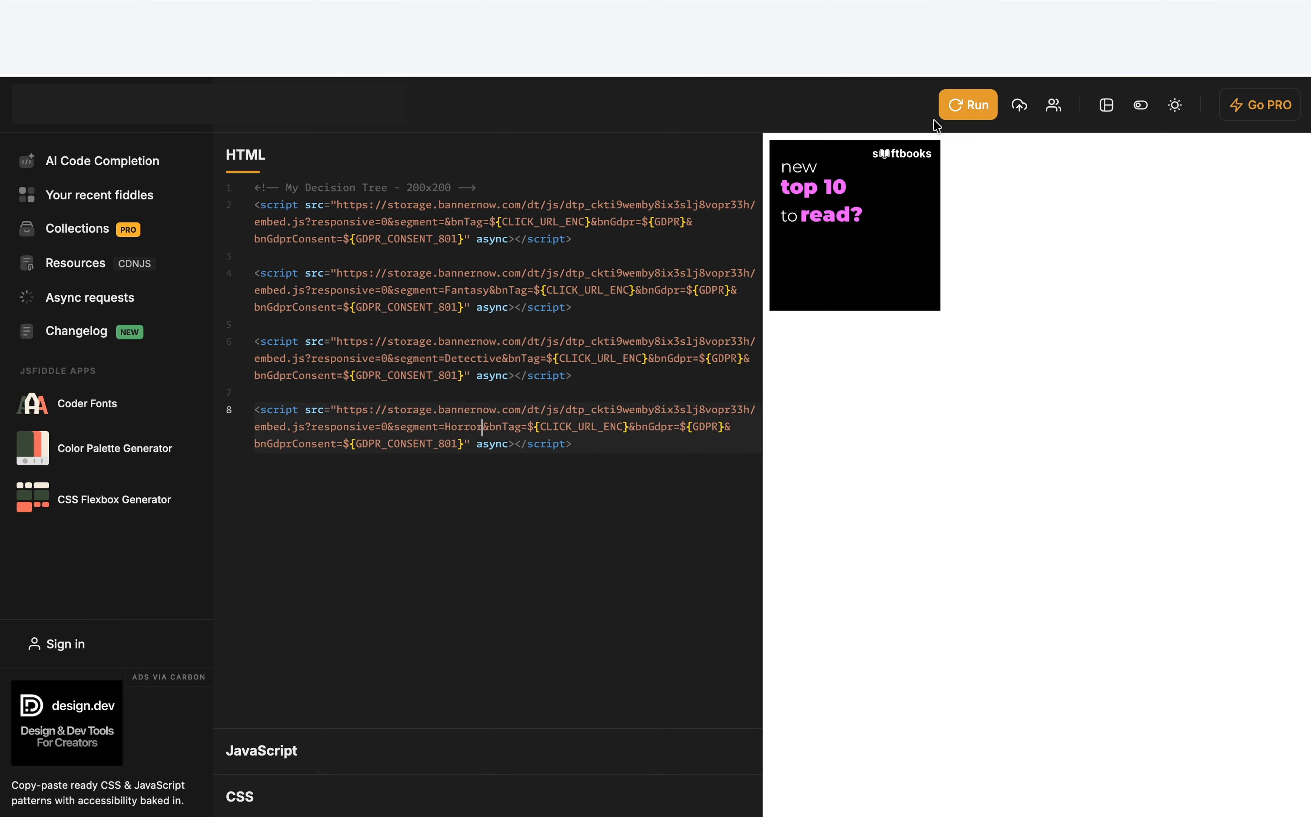
{"action": "left_click", "coordinate": [968, 107]}
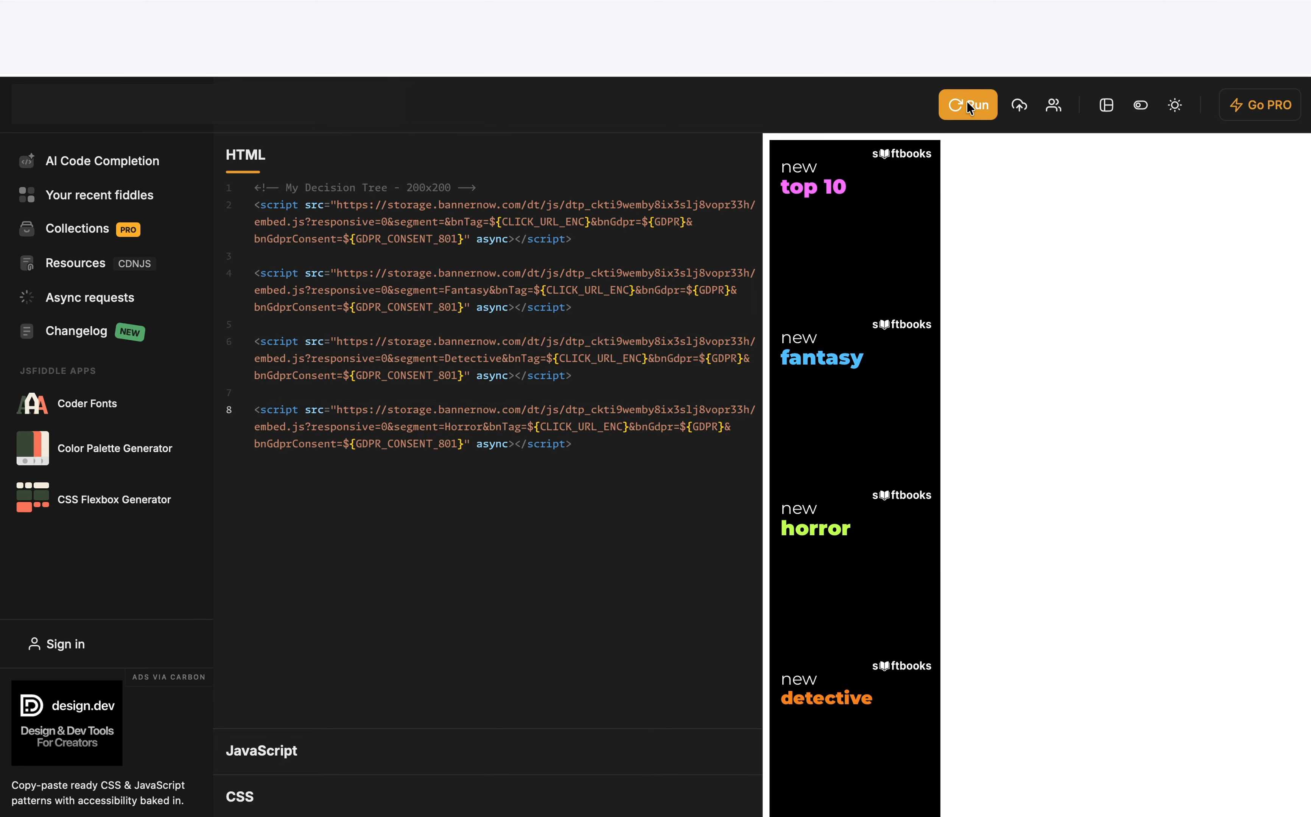